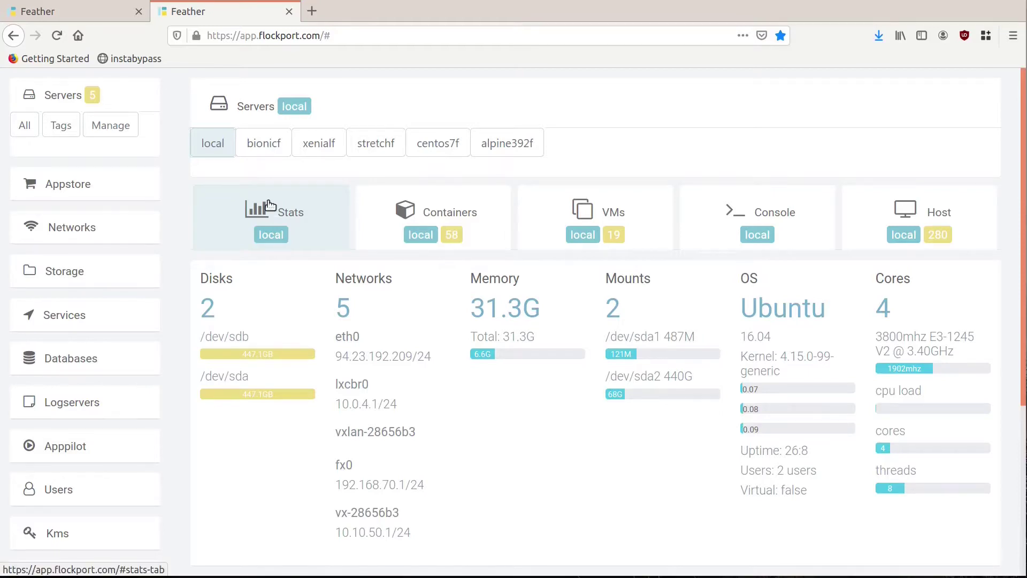
Step: Scroll the sidebar down to reach the Scheduler section and open it
scroll(269, 205, "down", 3)
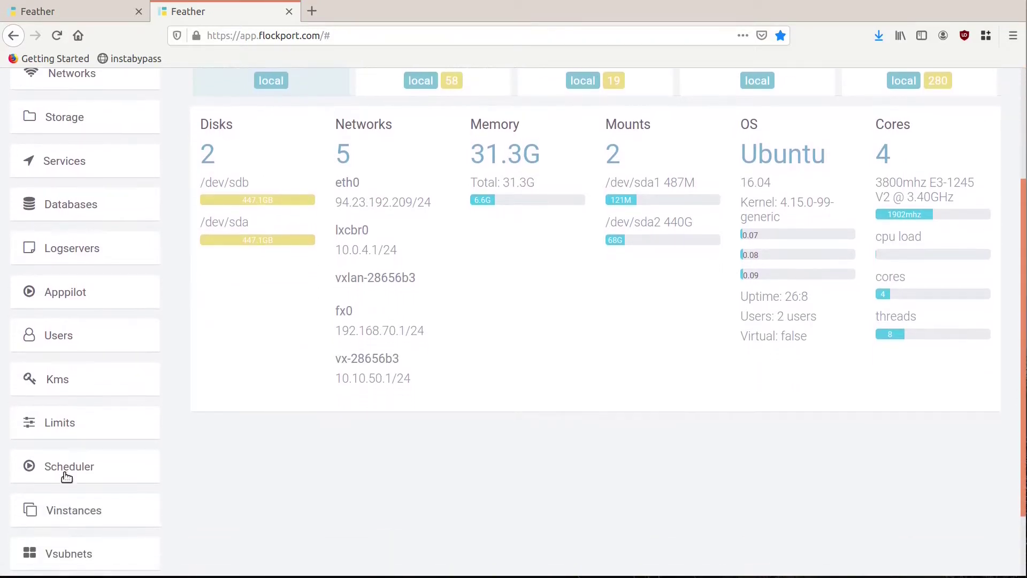
left_click(66, 475)
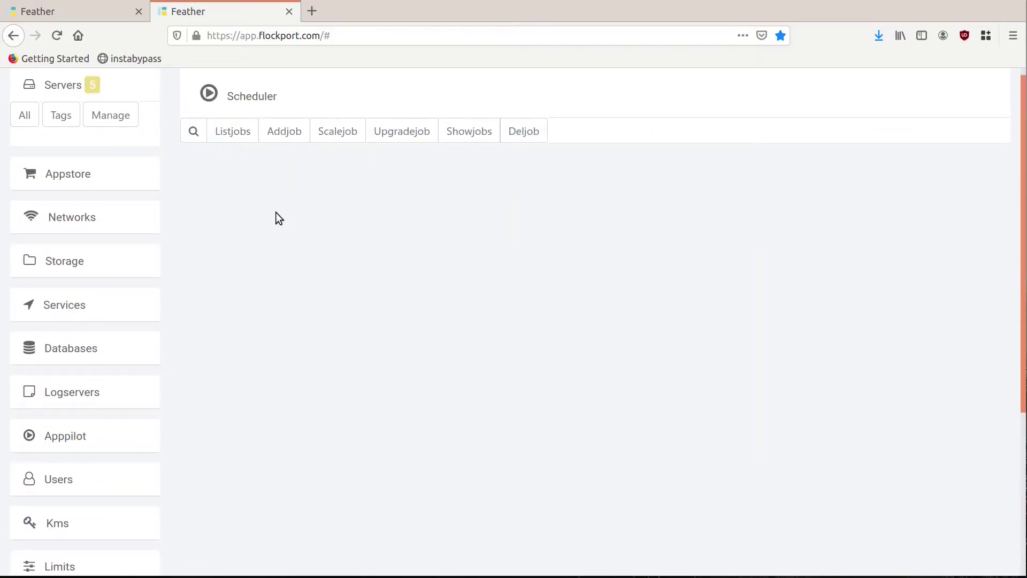
Step: Confirm the job list is empty, inspect the add-job count and server group fields, then view all servers
left_click(228, 139)
left_click(284, 142)
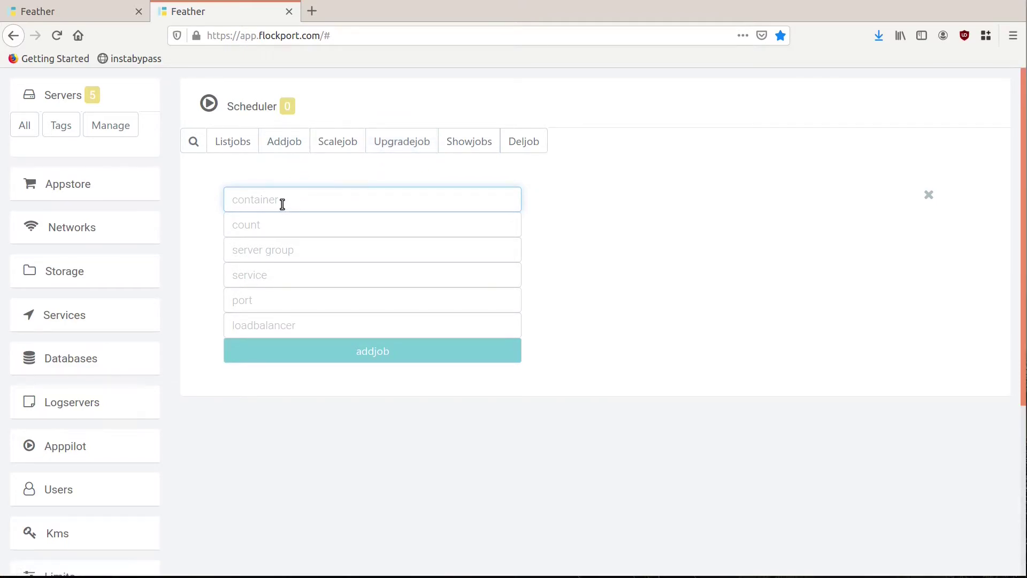
left_click(285, 225)
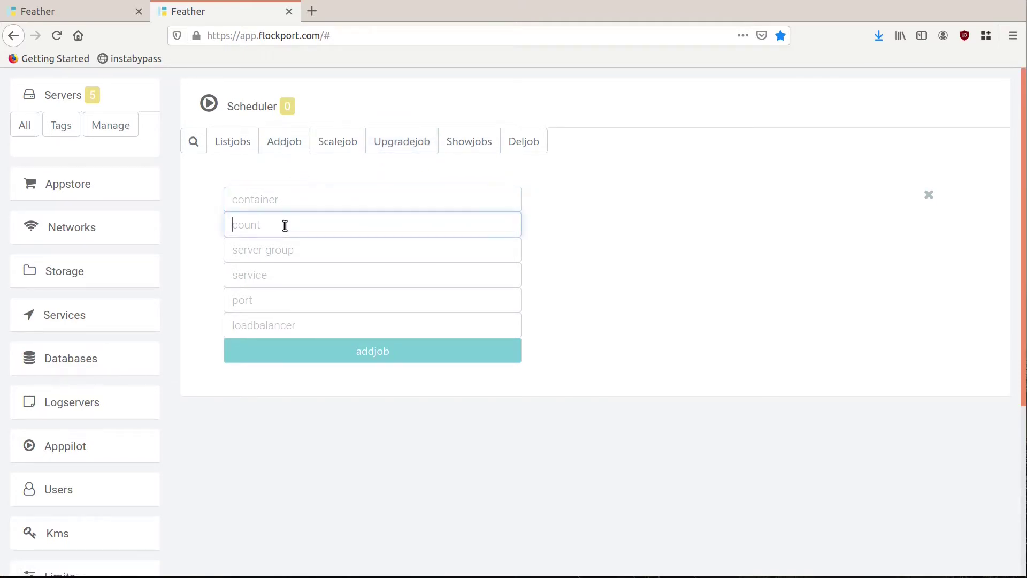
left_click(291, 256)
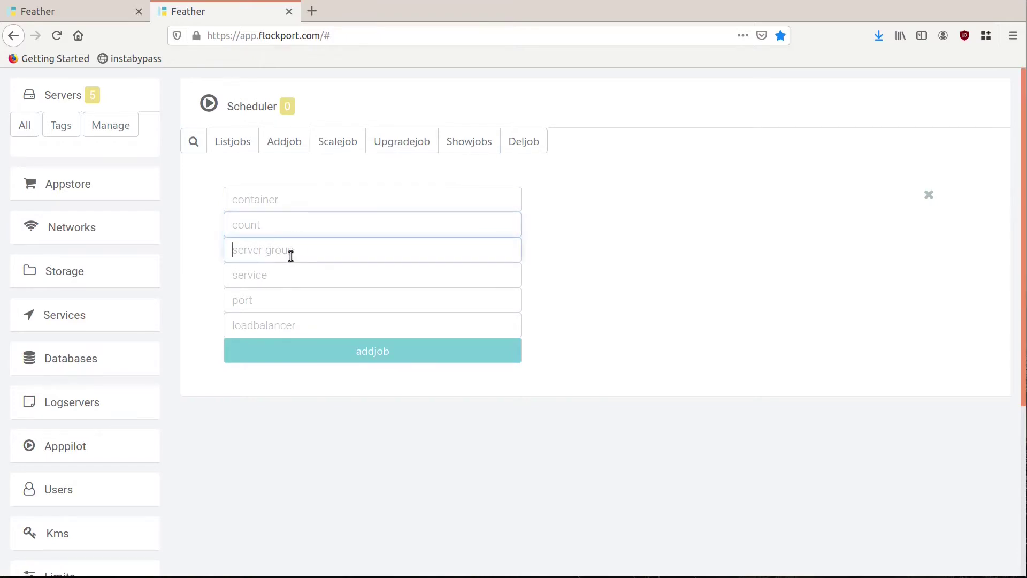
left_click(31, 129)
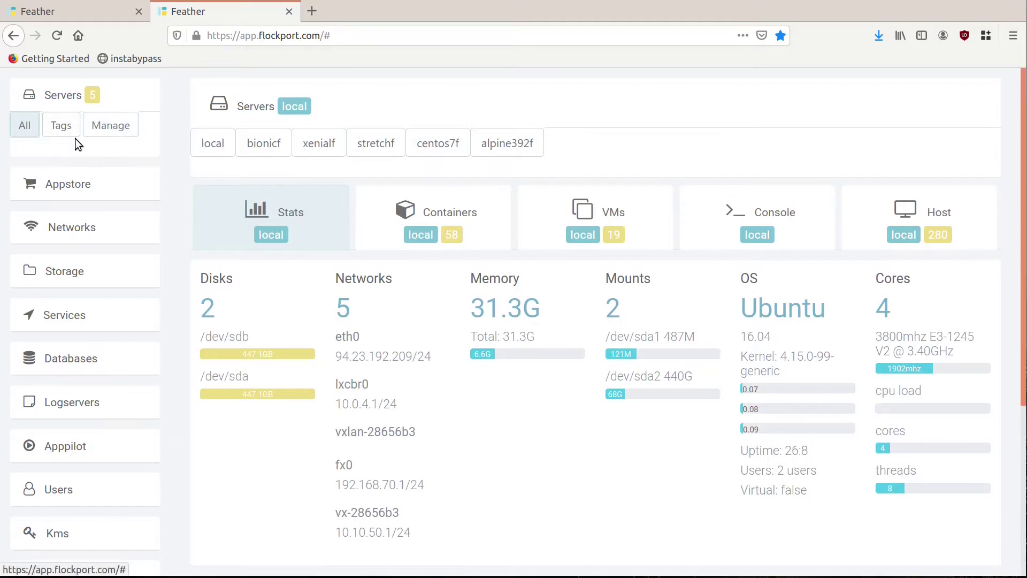
Step: Browse servers by tag, filtering to bgpx and then vpc, before returning to the Scheduler
left_click(61, 135)
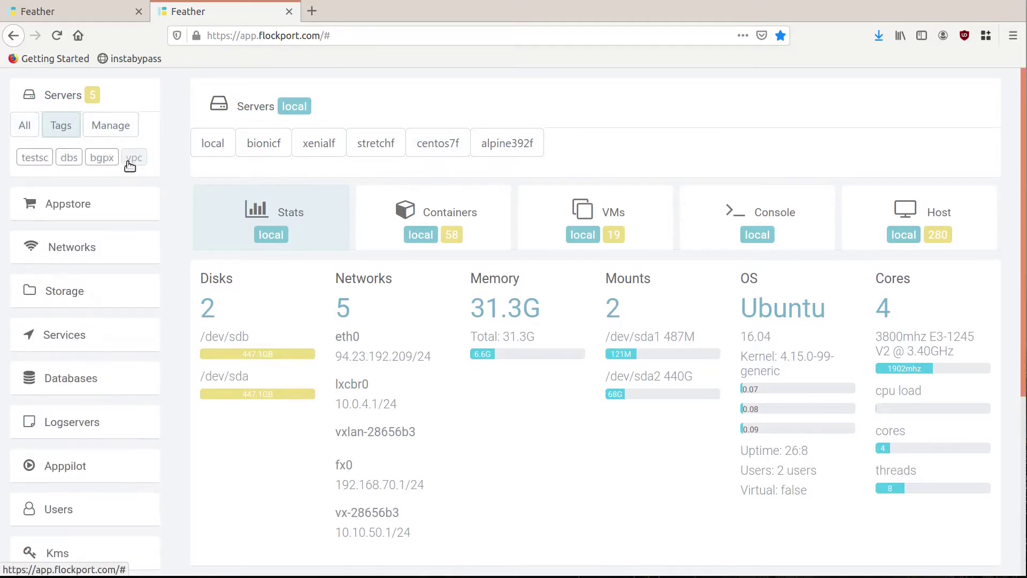
left_click(131, 160)
left_click(99, 159)
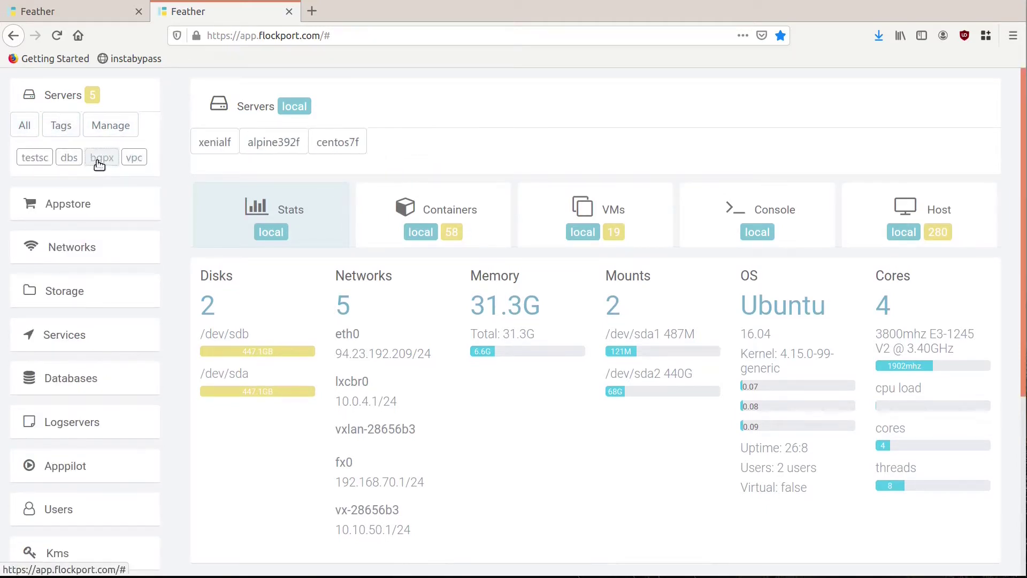
left_click(133, 157)
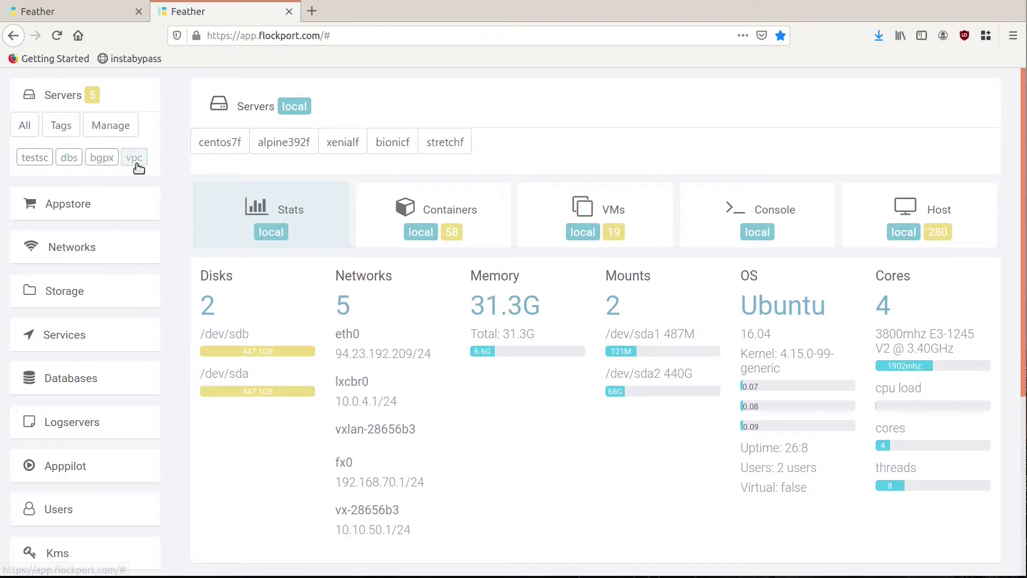
scroll(86, 471, "down", 3)
left_click(75, 561)
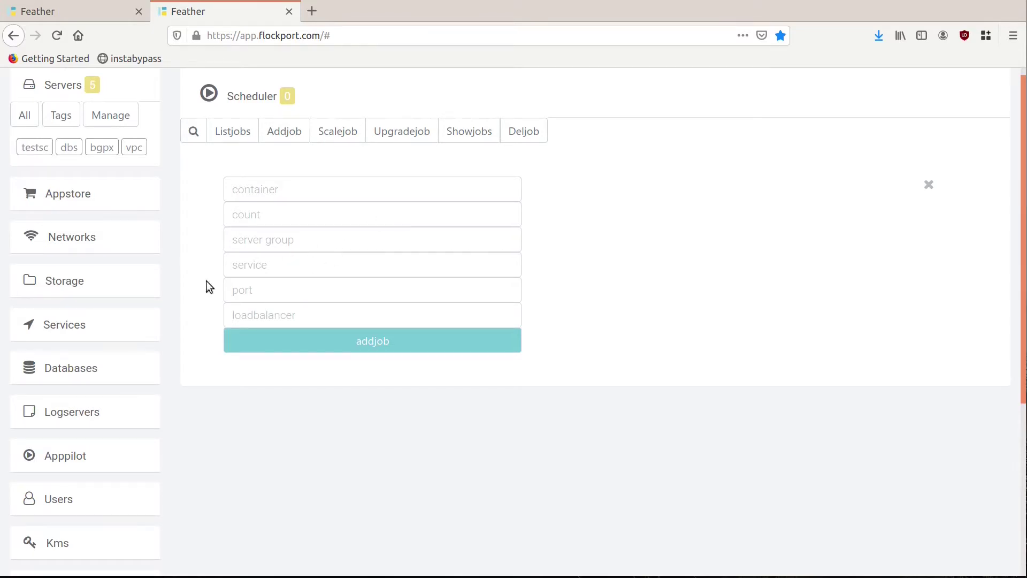
Step: List the service discovery endpoints, briefly opening and closing the add-endpoint form
left_click(77, 320)
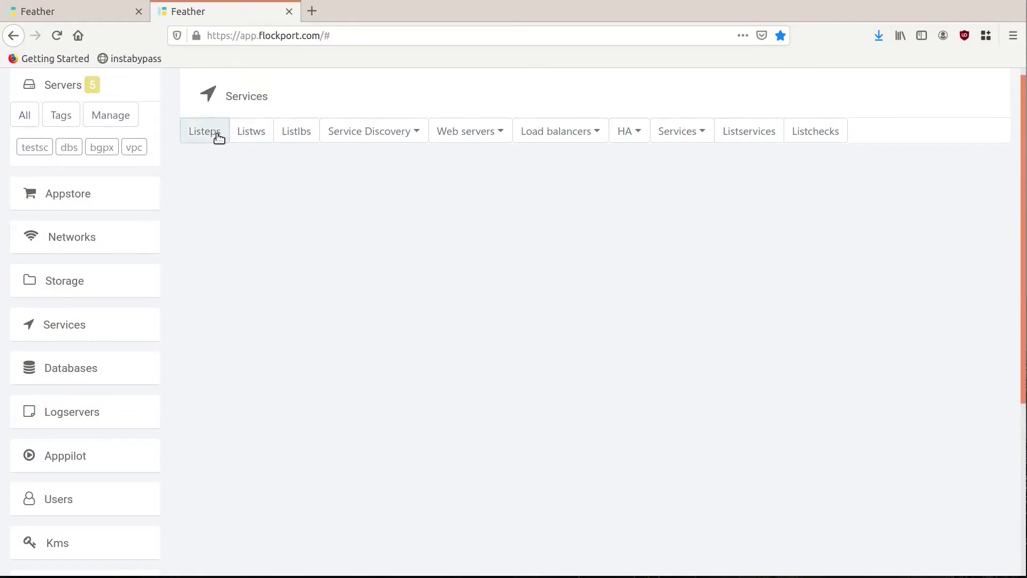
left_click(219, 137)
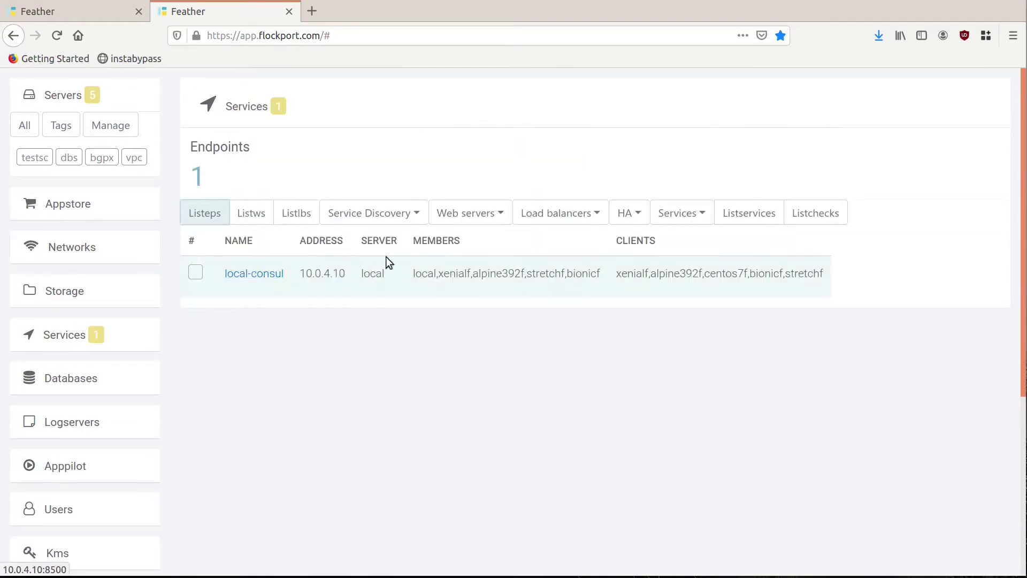
left_click(387, 214)
left_click(388, 241)
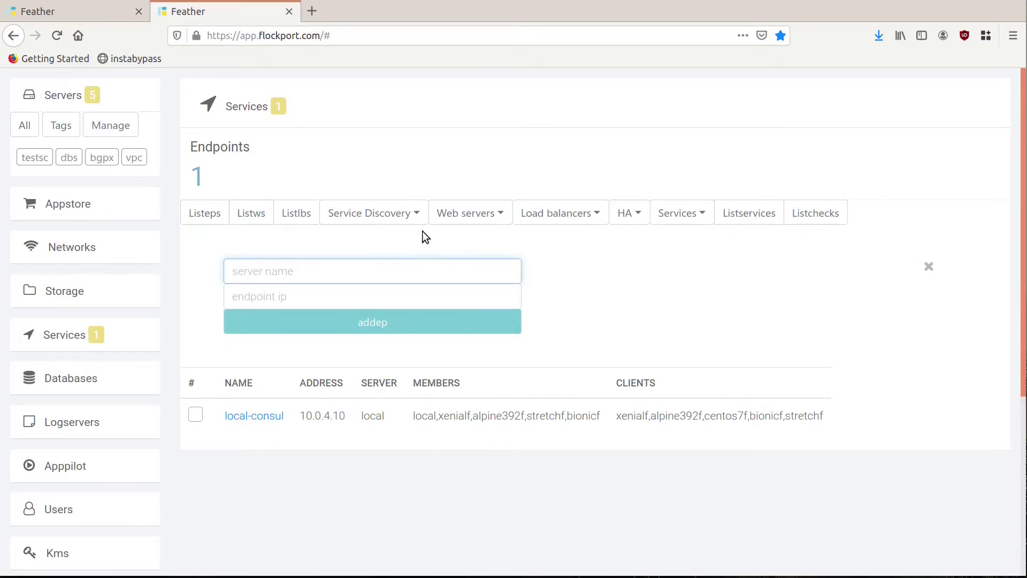
left_click(929, 267)
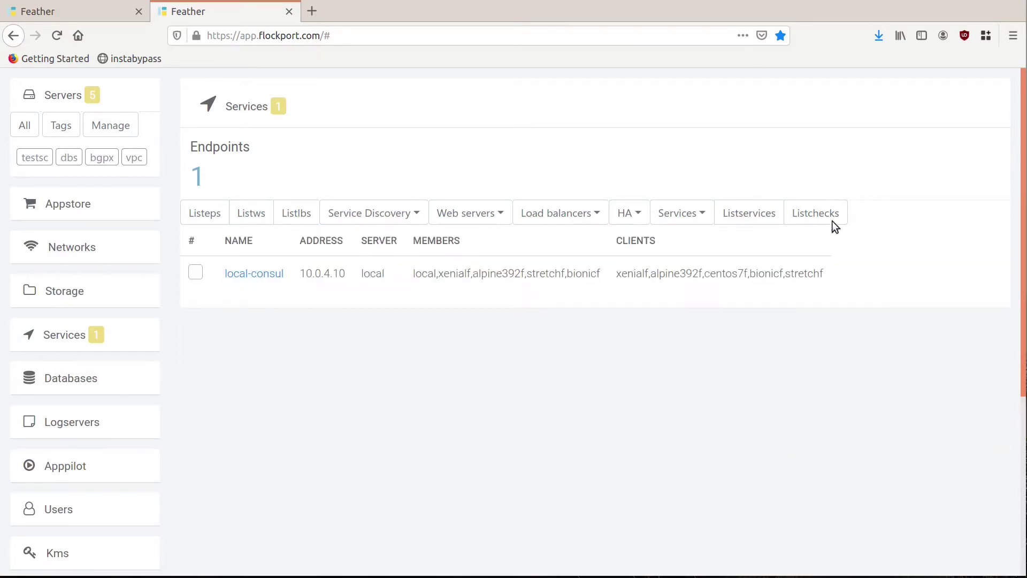
Step: Review the registered services table and the service health checks
left_click(766, 218)
scroll(766, 218, "down", 5)
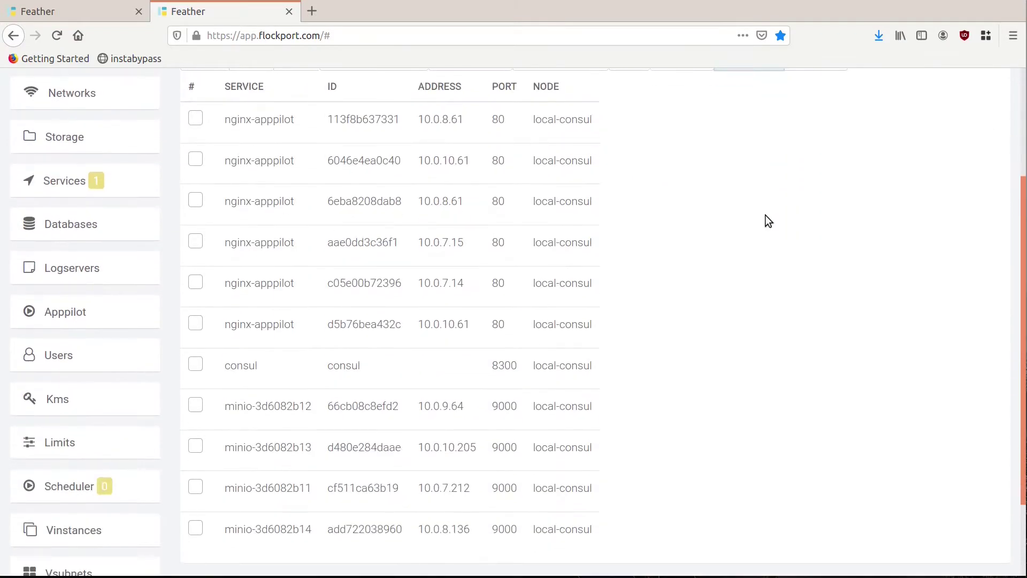
scroll(758, 486, "up", 5)
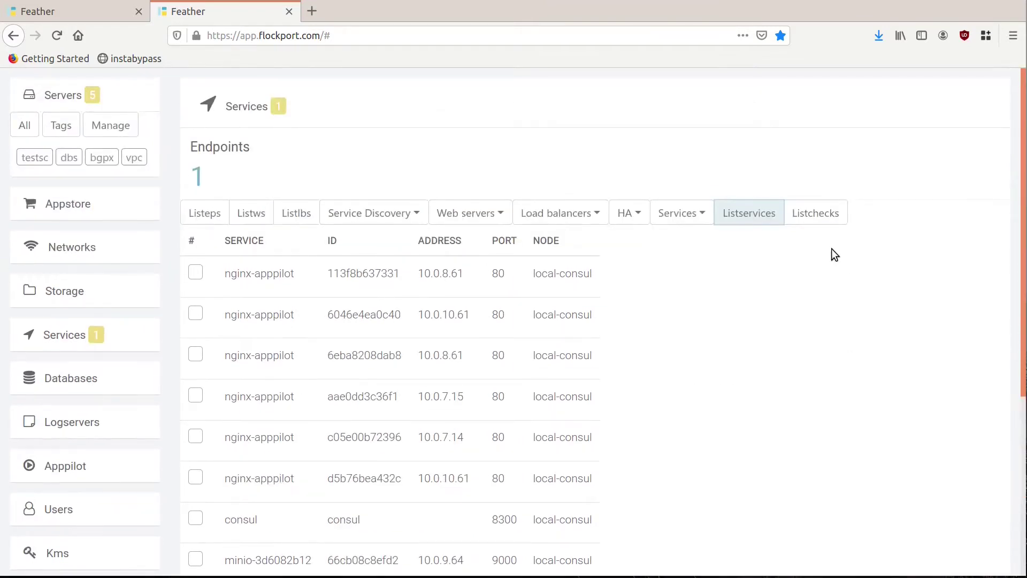
left_click(815, 221)
scroll(807, 438, "down", 4)
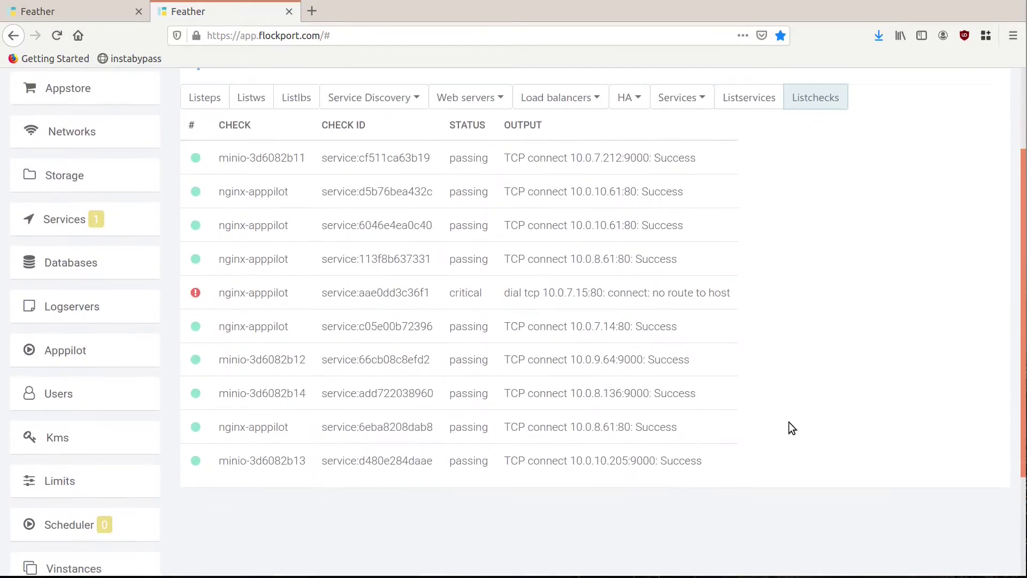
Step: Glance at the Scheduler's loadbalancer field, then list web servers nginx-522 and nginx-15243
left_click(92, 515)
scroll(291, 323, "up", 1)
left_click(291, 323)
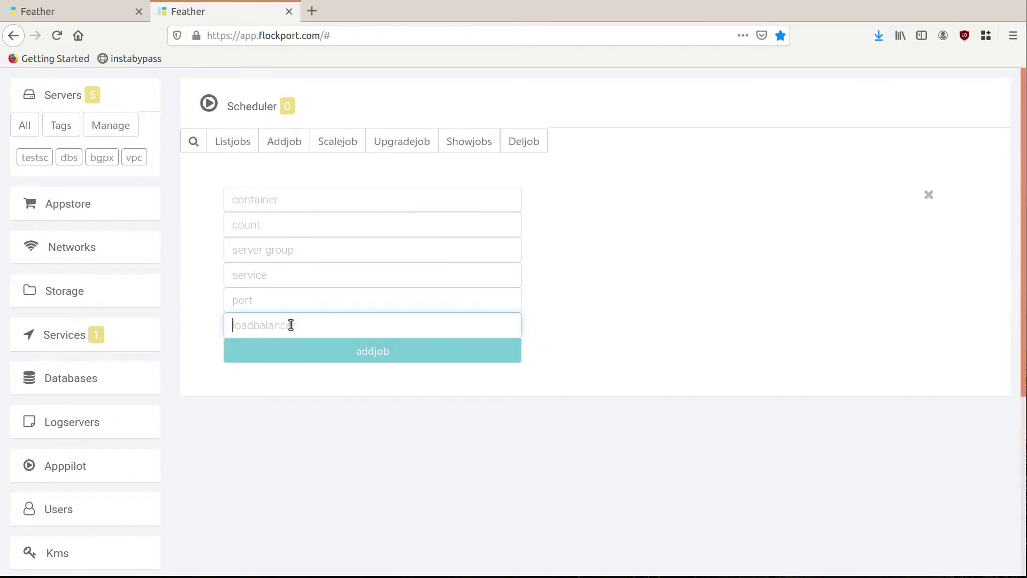
left_click(86, 338)
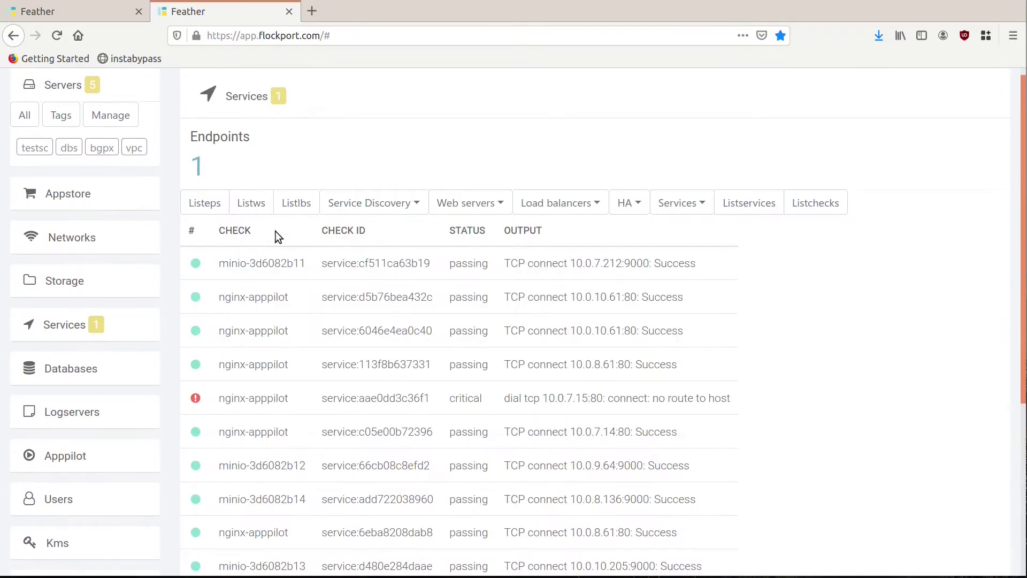
left_click(259, 212)
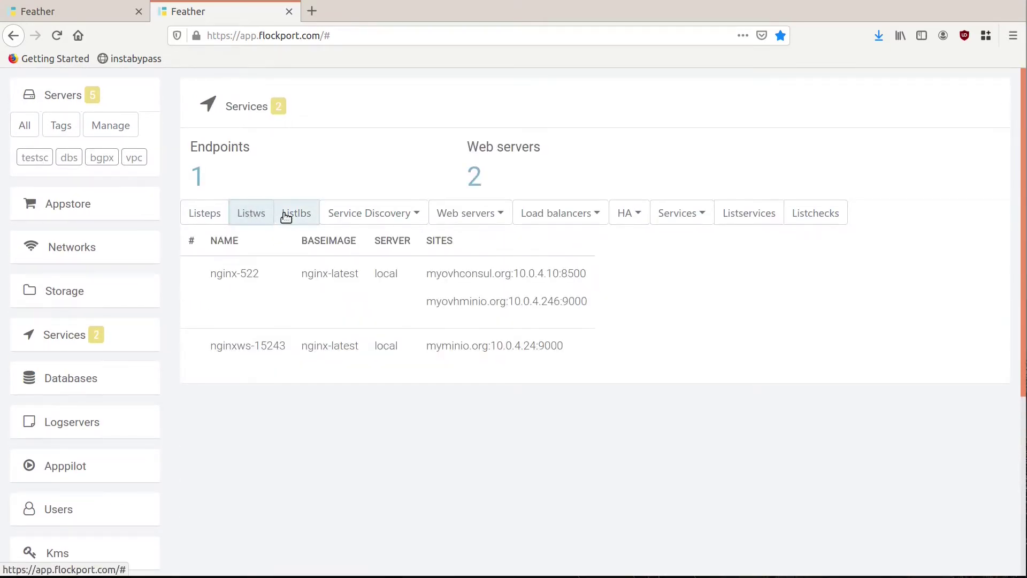
Step: Review load balancer haproxylb-55797, cancelling an add-load-balancer form, then return to the Scheduler
left_click(287, 215)
left_click(546, 223)
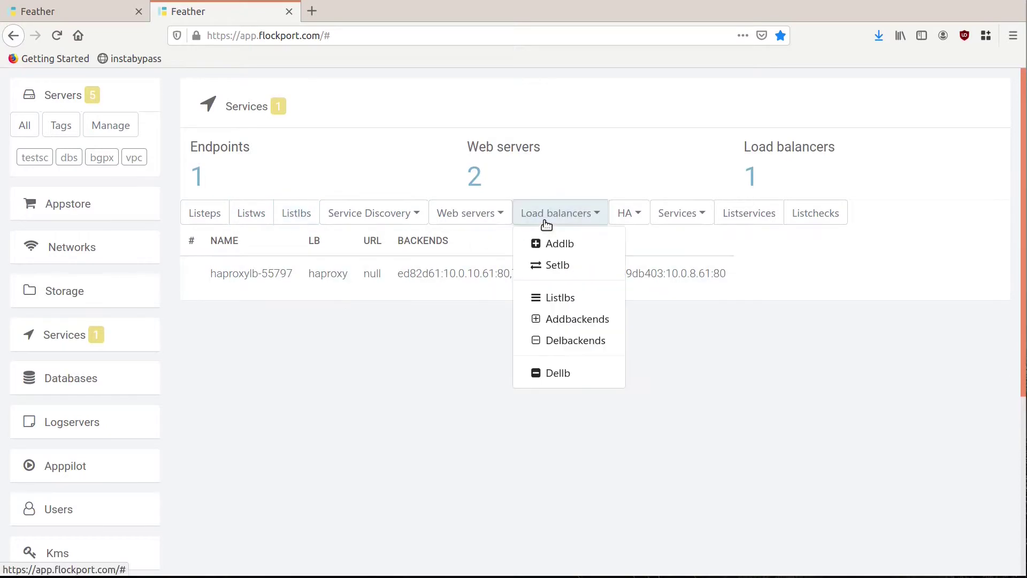
left_click(556, 243)
left_click(470, 268)
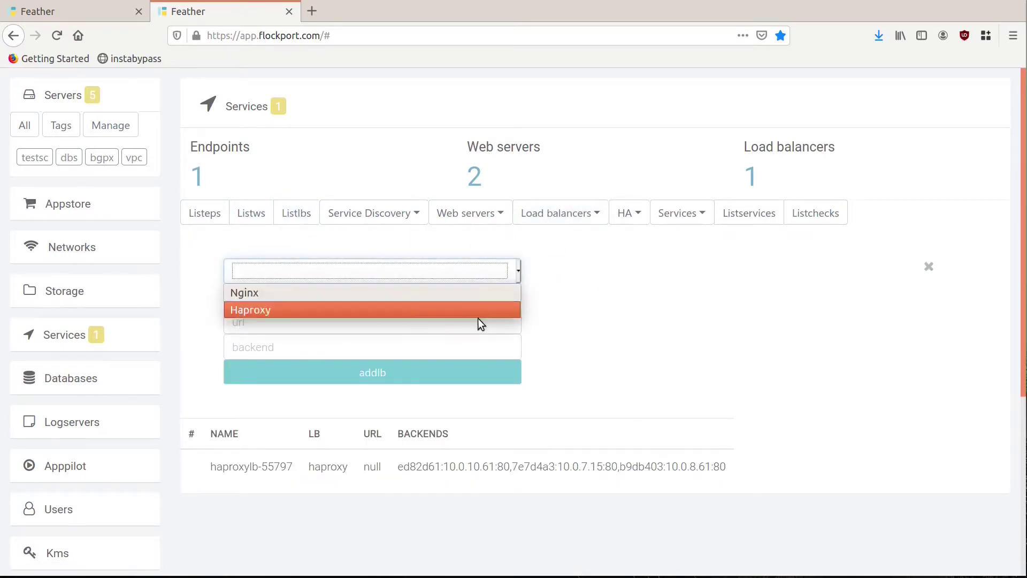
left_click(633, 342)
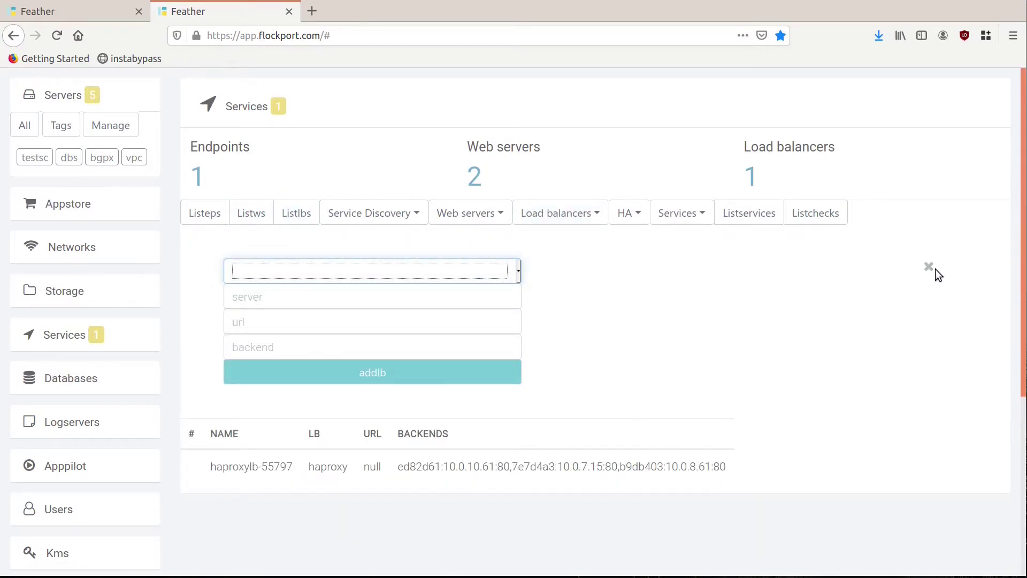
left_click(929, 267)
left_click(297, 219)
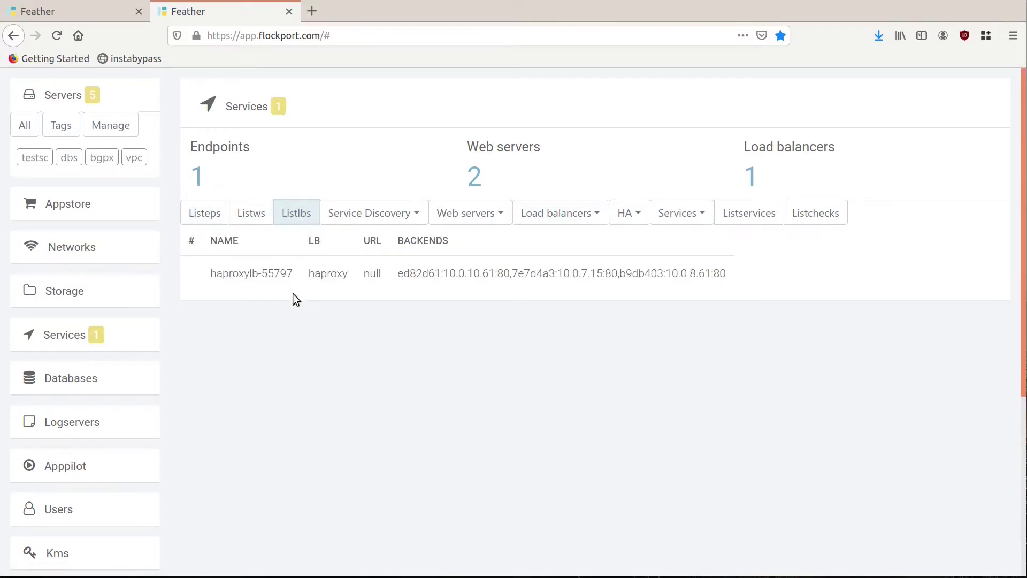
scroll(80, 473, "down", 3)
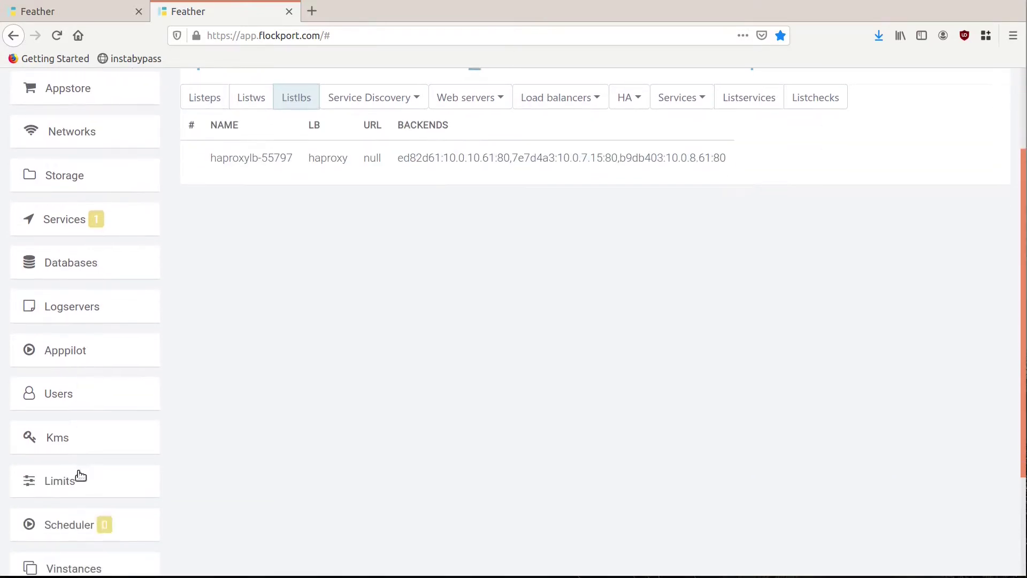
left_click(69, 523)
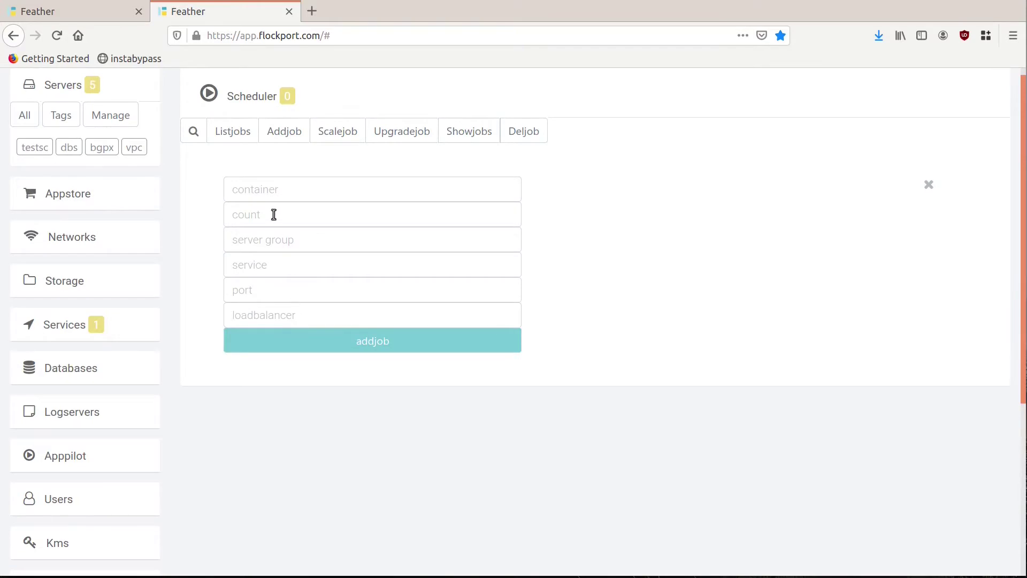
Step: Check the job list, then find the stopped nginx115 container on the local server
left_click(232, 141)
left_click(290, 142)
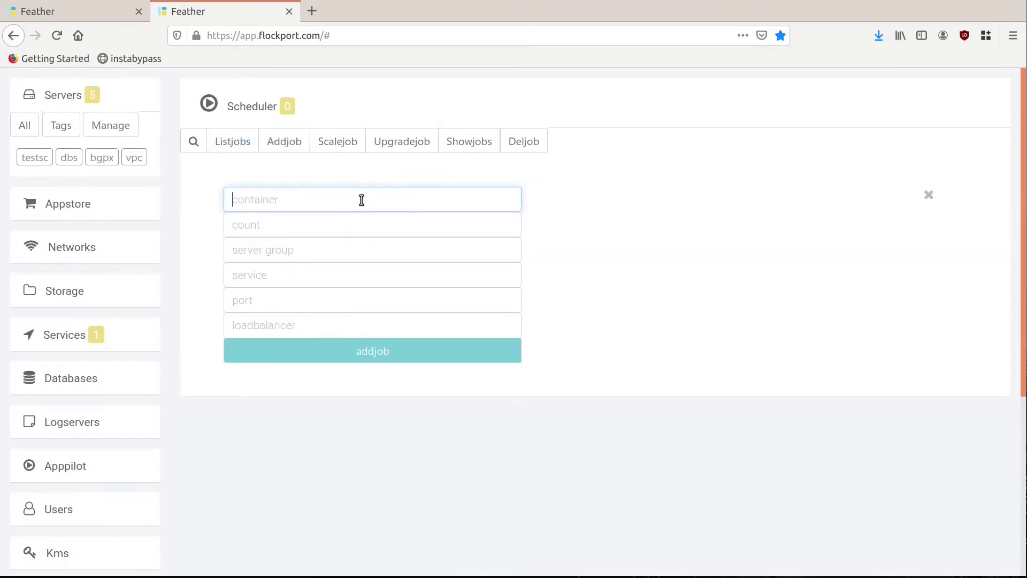
left_click(24, 126)
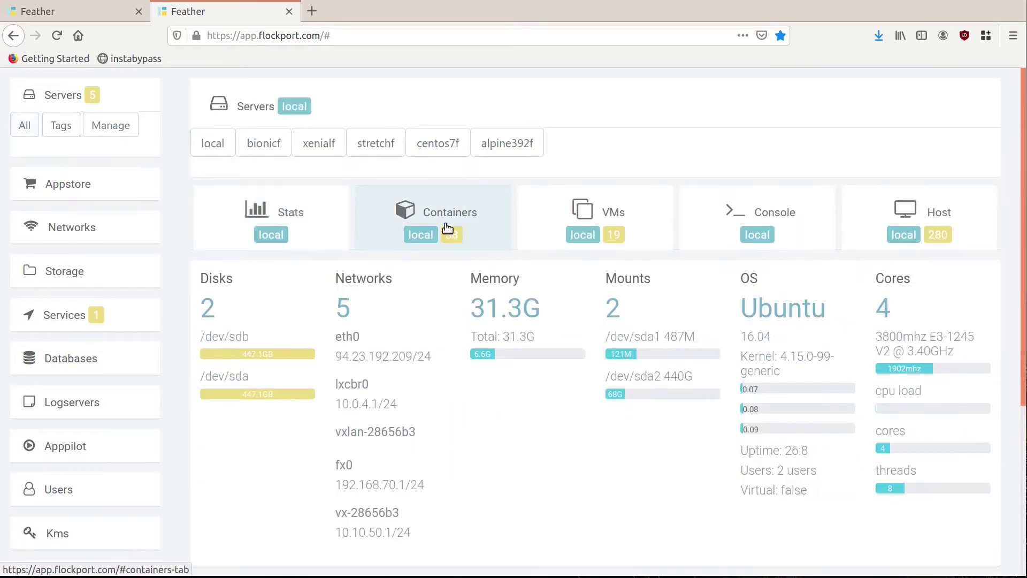
left_click(447, 228)
left_click(335, 342)
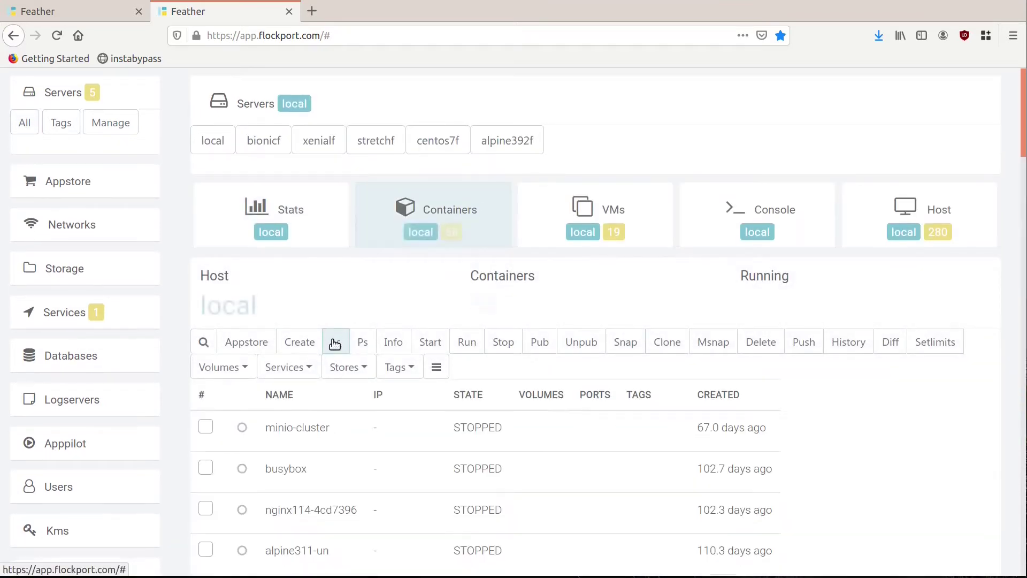
scroll(230, 251, "down", 2)
left_click(203, 229)
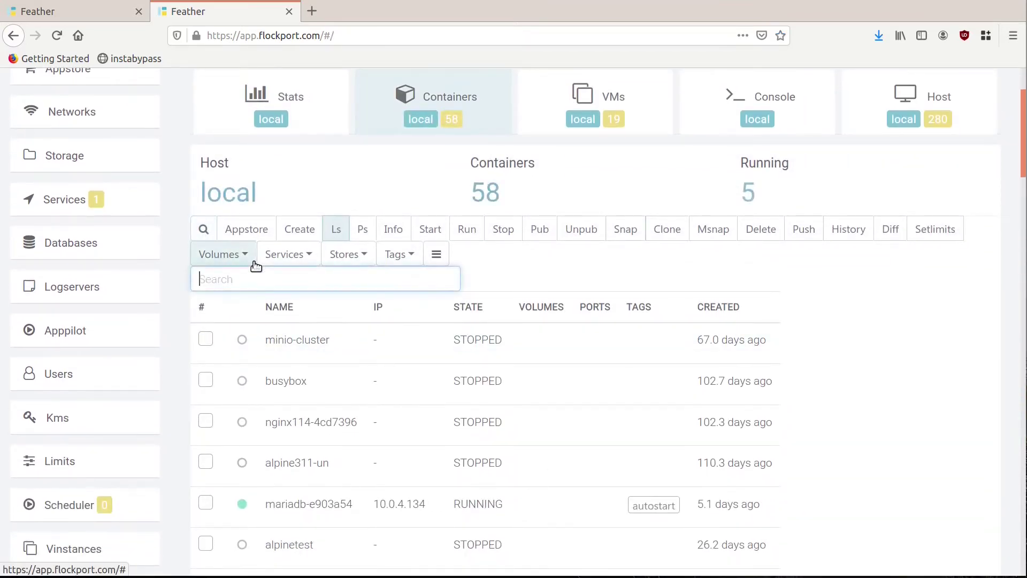
type("nginx115")
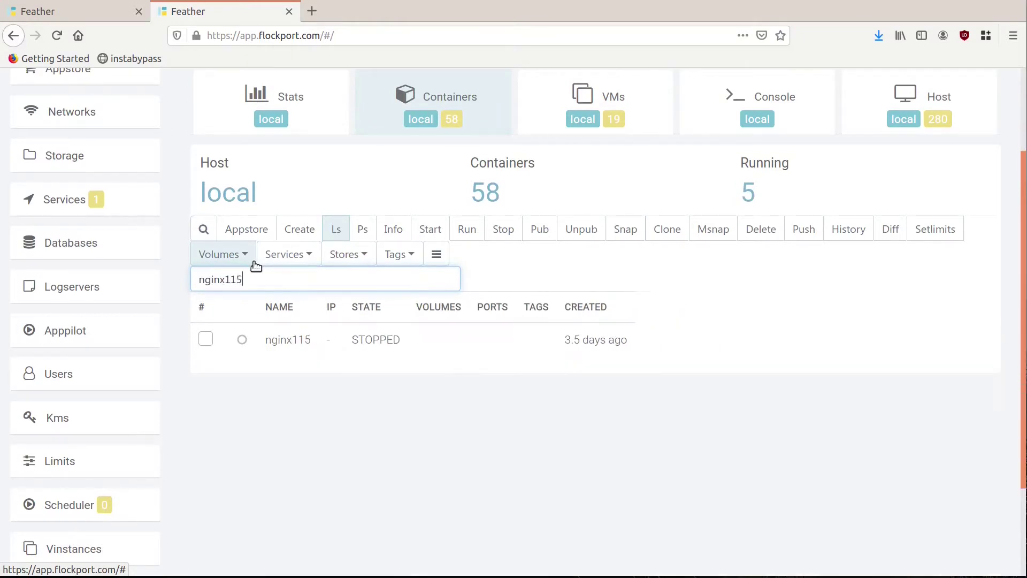
Step: Reopen the Scheduler's add-job form and start on the container field
scroll(149, 408, "down", 2)
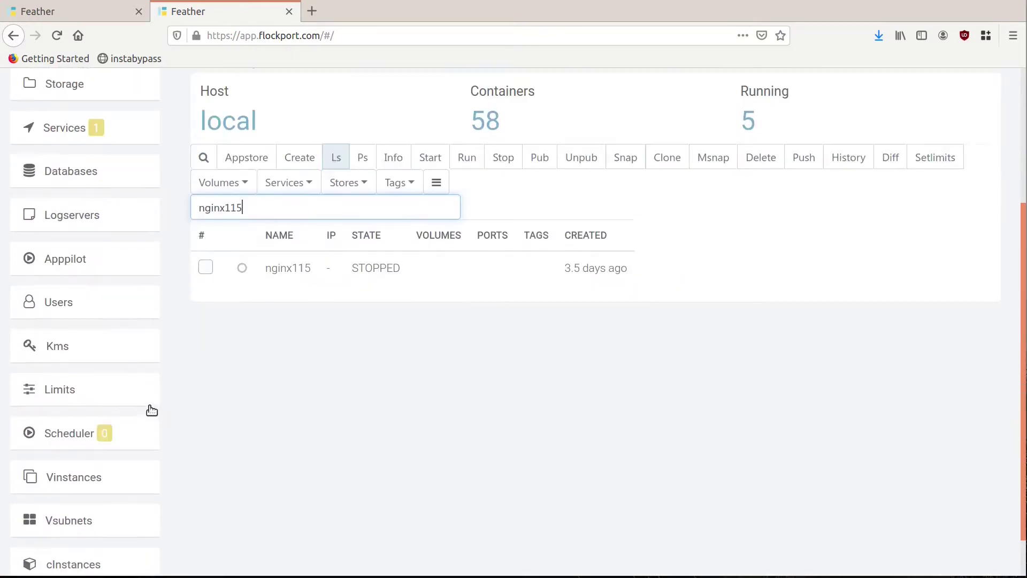
left_click(49, 382)
left_click(278, 197)
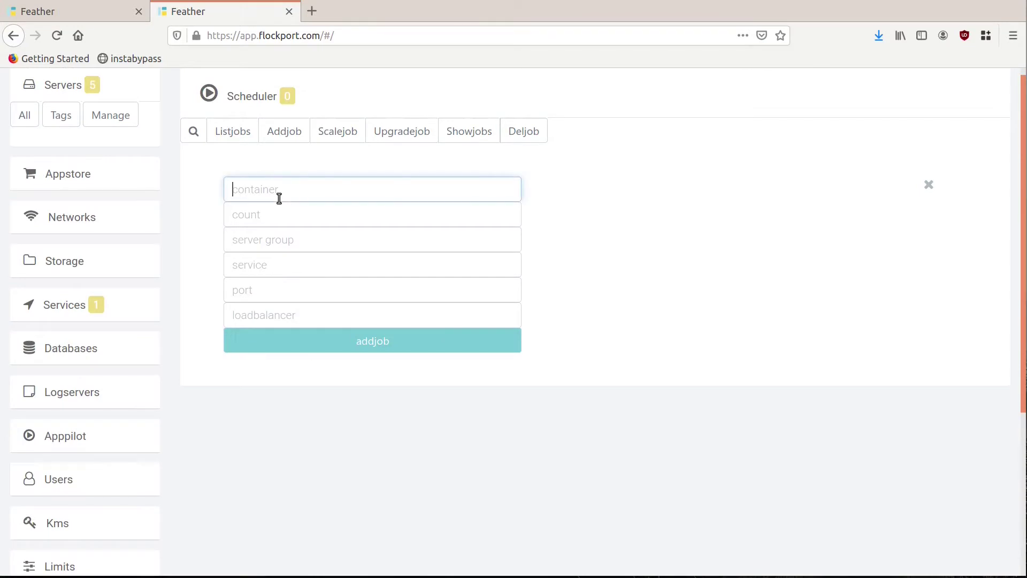
Step: Add a job for container nginx115: count 3, server group vpc, service nginx115, port 80
type("nginx115")
key("Tab")
type("3")
key("Tab")
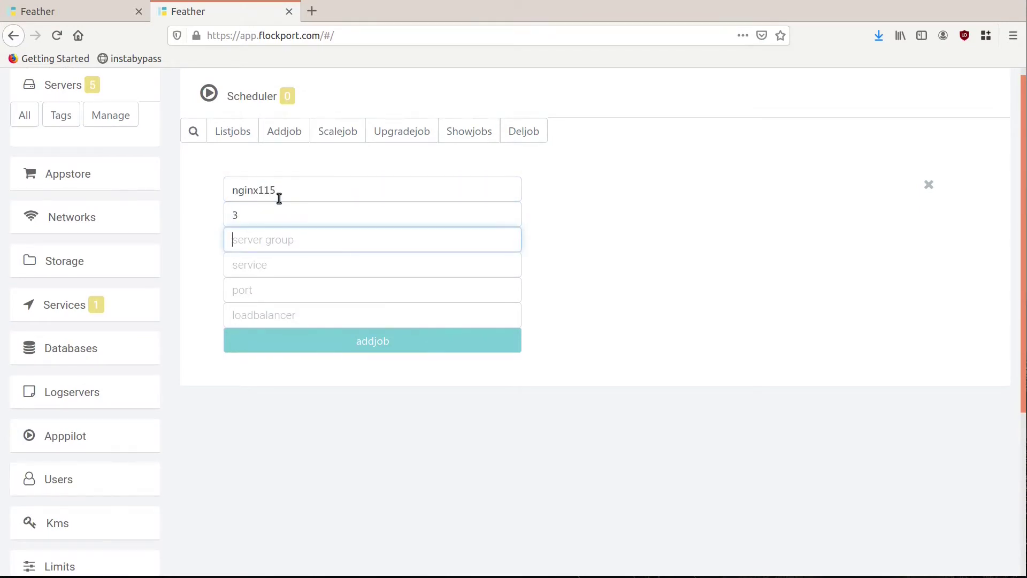
type("vpc")
left_click(355, 263)
type("nginx115")
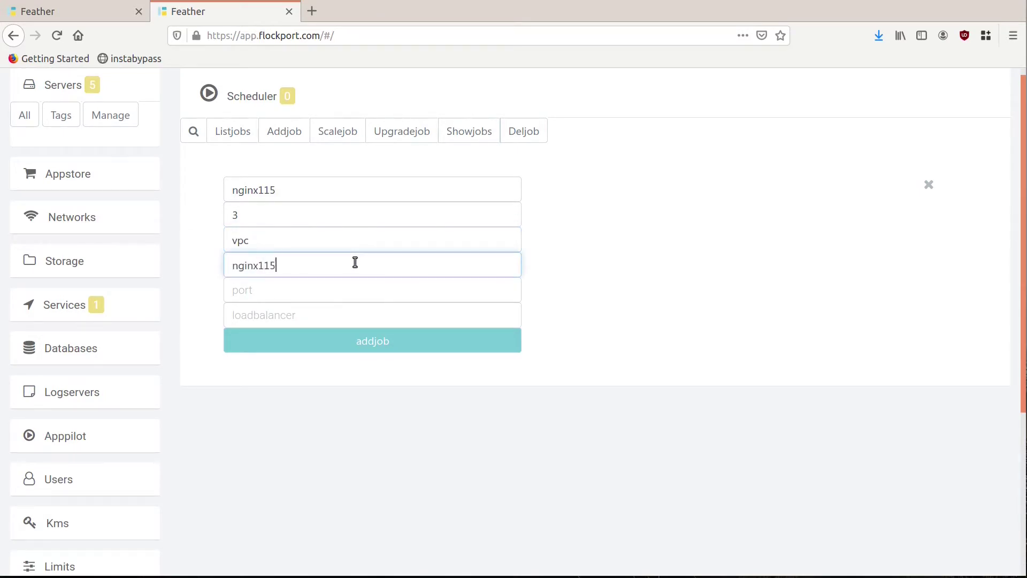
key("Tab")
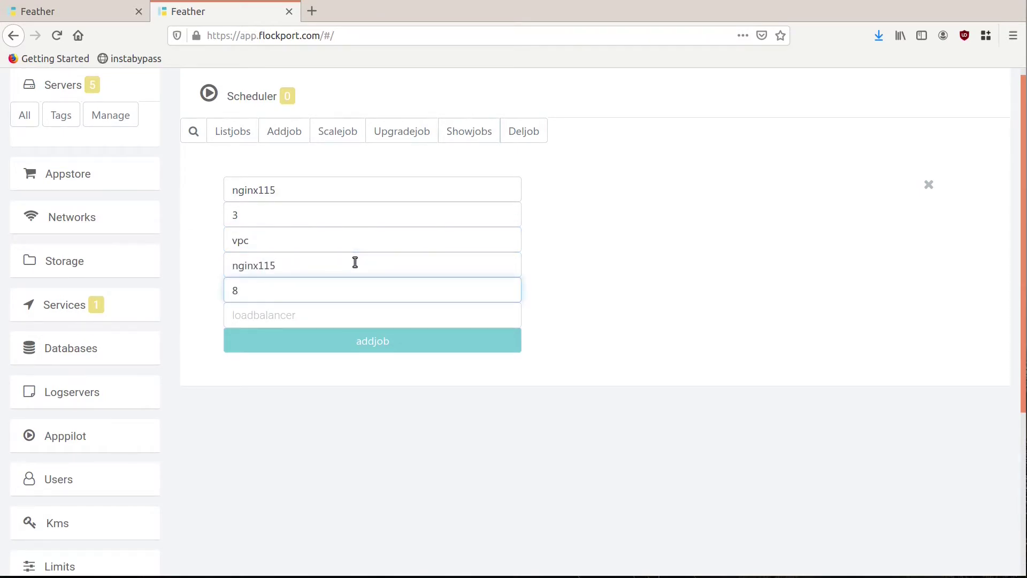
left_click(387, 348)
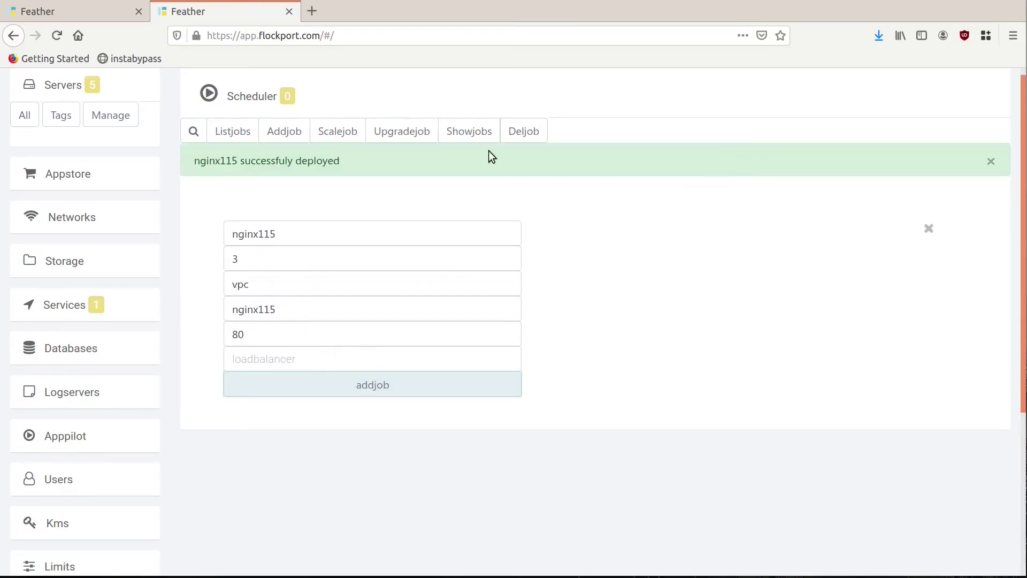
Step: List jobs and view nginx115's per-host instances on bionicf, stretchf and centos7f
left_click(244, 137)
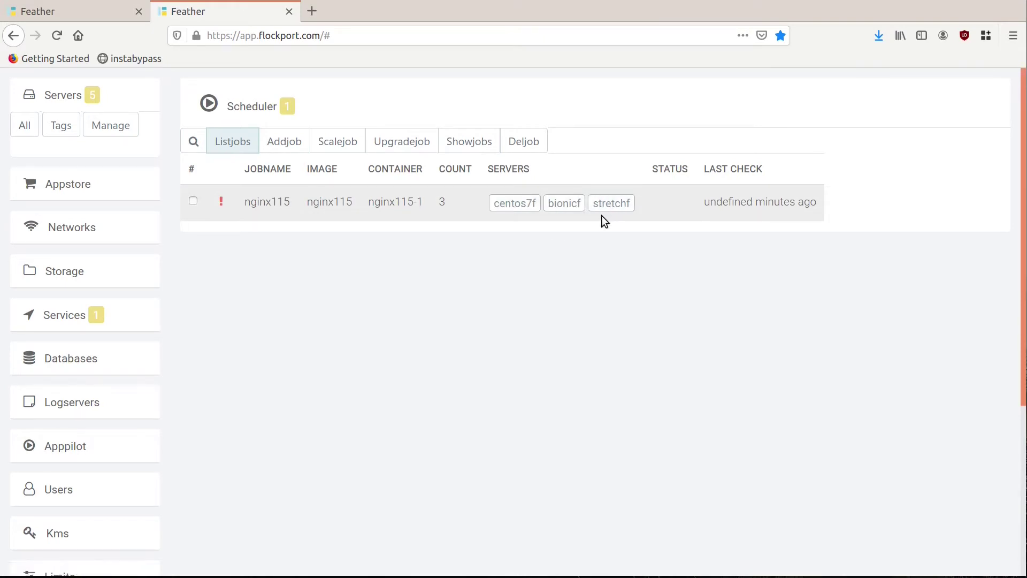
left_click(468, 144)
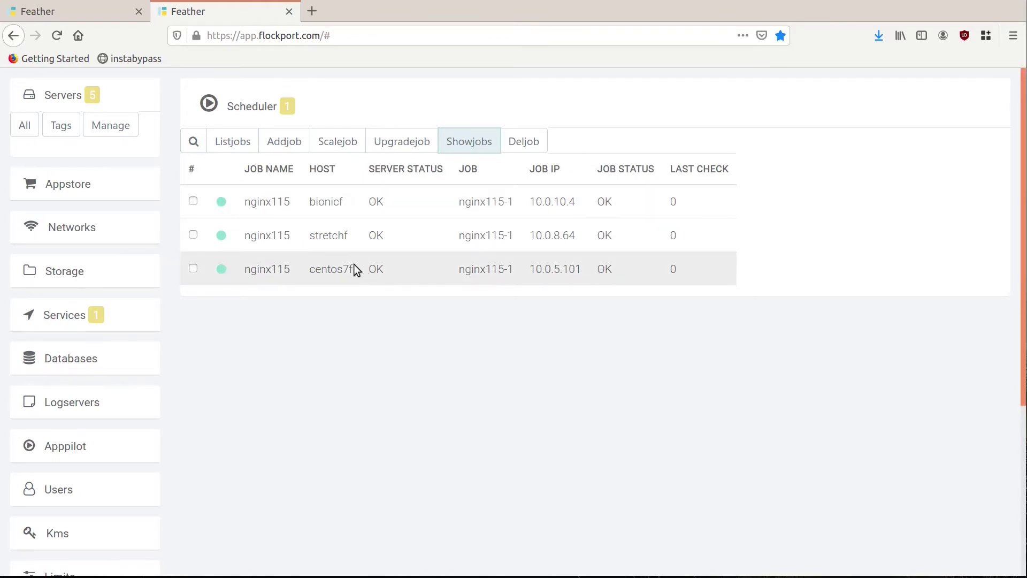
left_click(237, 153)
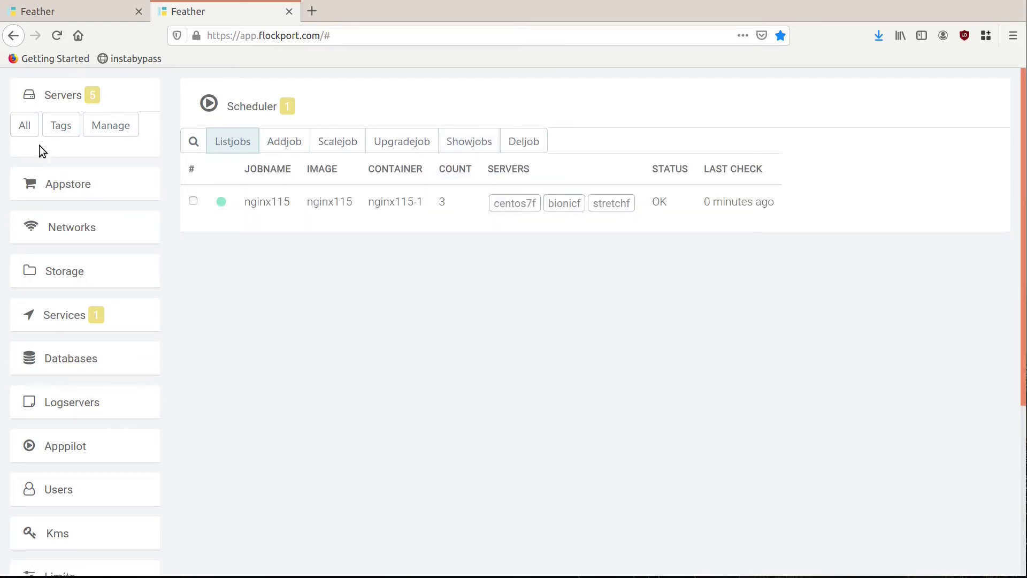
Step: Confirm nginx115-1 is running on centos7f from the All servers list
left_click(26, 131)
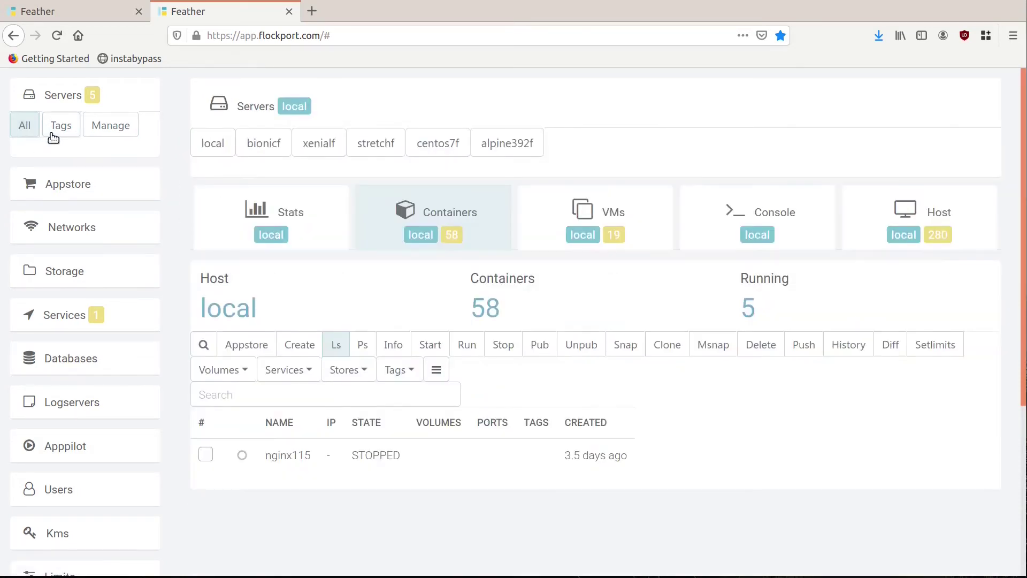
left_click(419, 152)
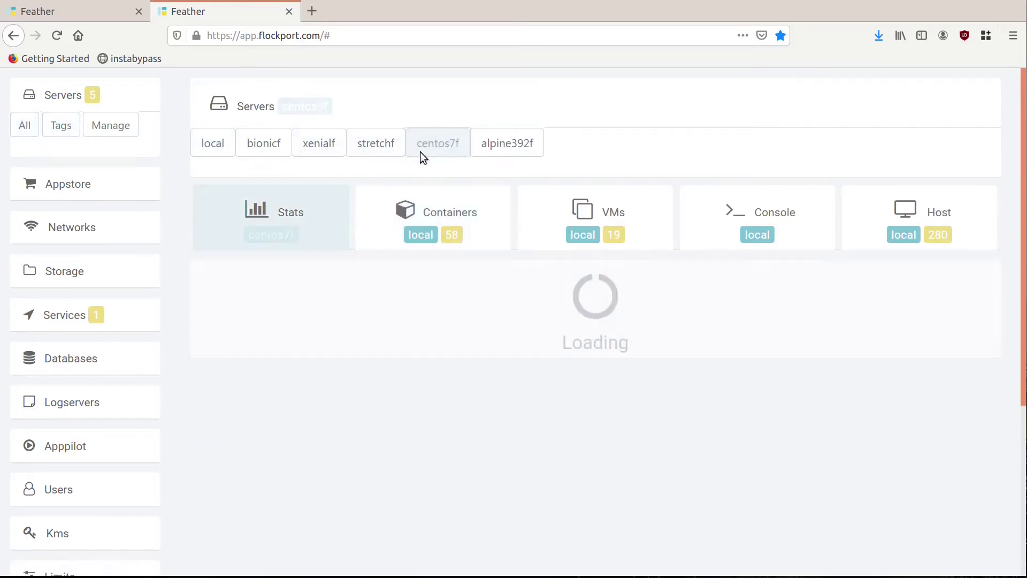
left_click(360, 348)
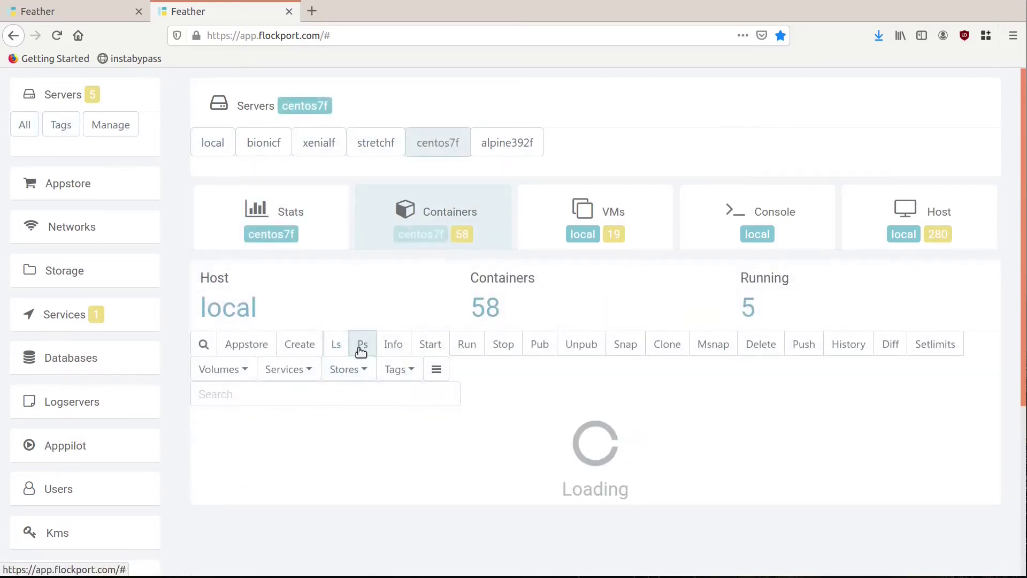
scroll(360, 348, "down", 3)
scroll(382, 393, "up", 3)
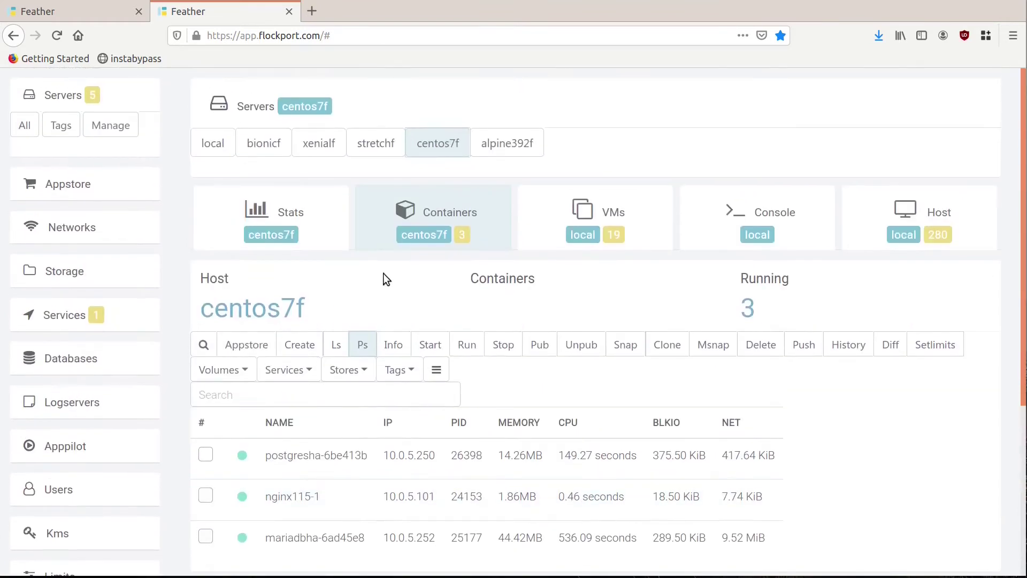
Step: Confirm nginx115-1 is also running on bionicf and stretchf
left_click(281, 151)
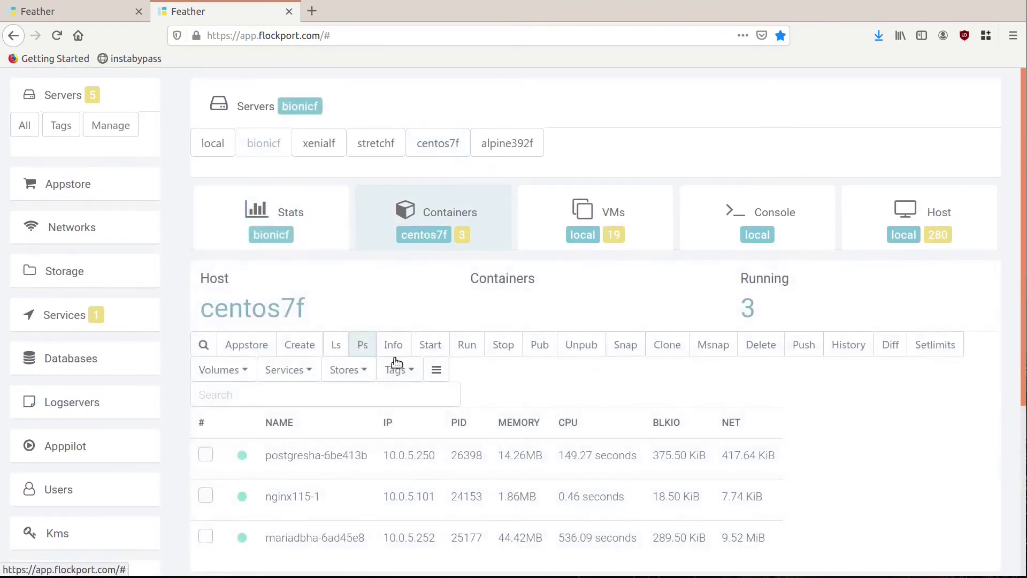
left_click(363, 352)
scroll(358, 400, "down", 3)
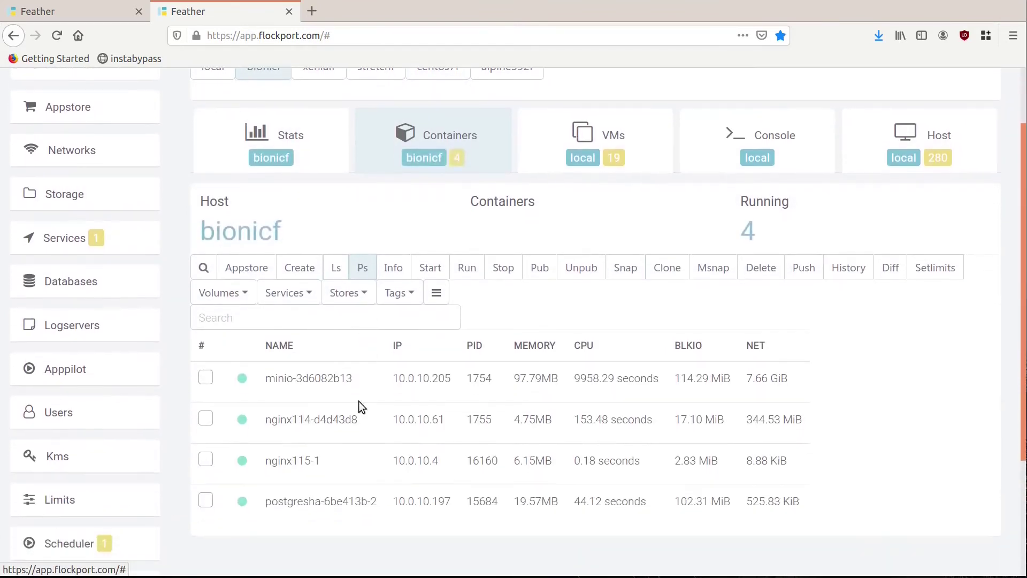
scroll(321, 468, "up", 3)
left_click(372, 149)
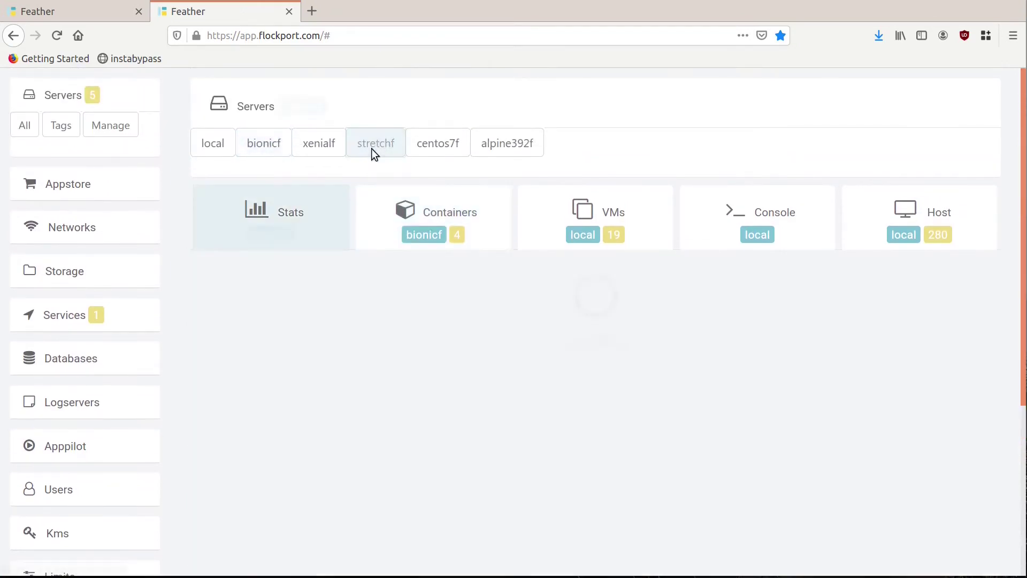
left_click(368, 349)
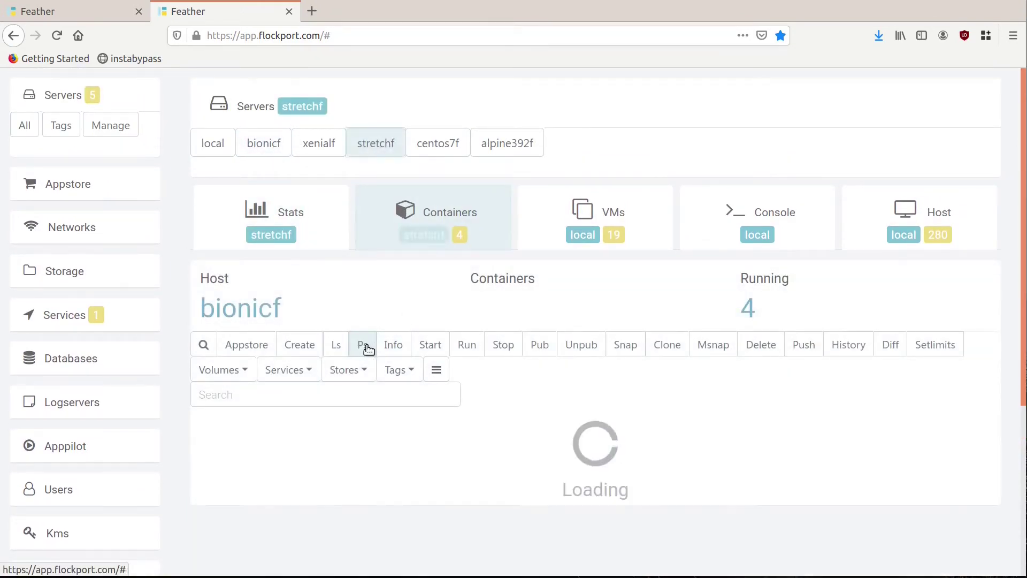
scroll(367, 350, "down", 2)
scroll(326, 444, "up", 2)
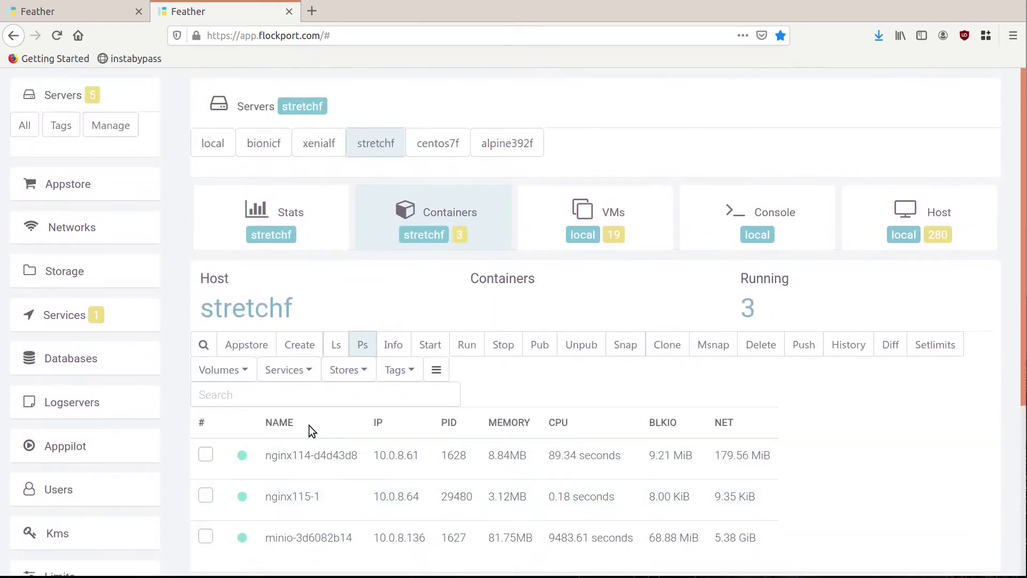
left_click(74, 321)
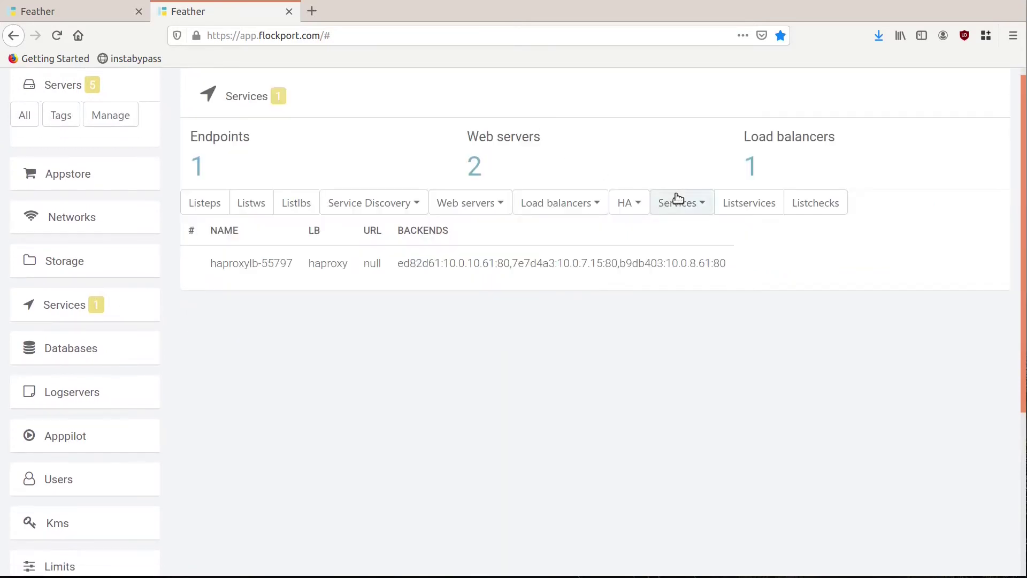
Step: List the registered services and scroll through the table
left_click(739, 208)
scroll(742, 213, "down", 5)
scroll(741, 212, "down", 3)
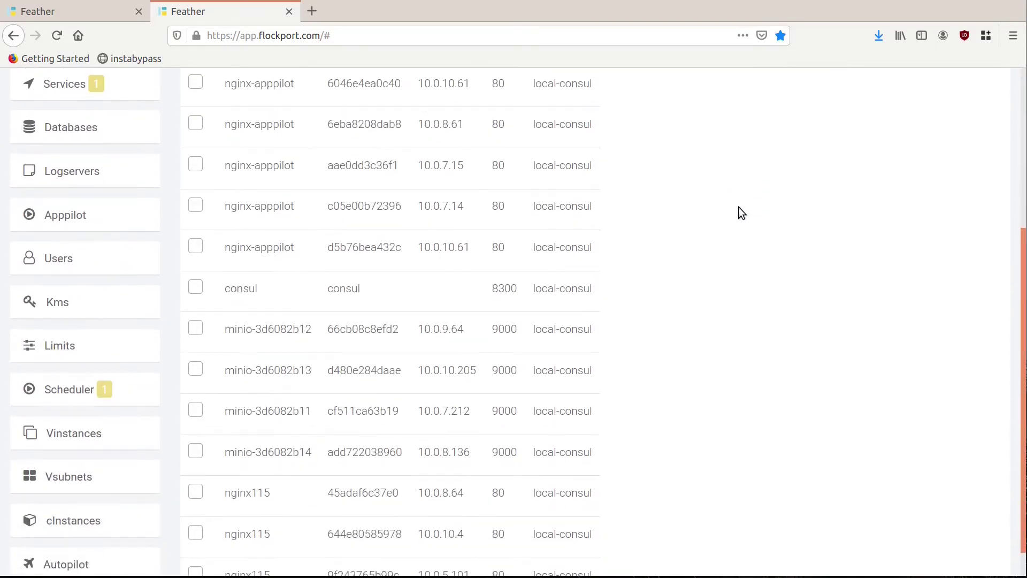
scroll(374, 444, "down", 1)
scroll(383, 484, "up", 1)
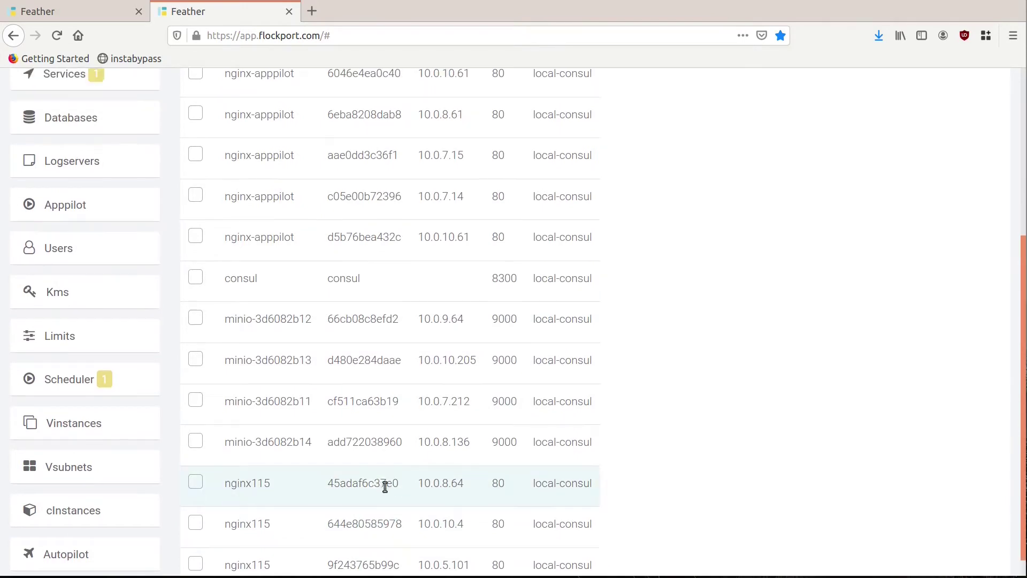
scroll(259, 438, "down", 1)
scroll(797, 191, "up", 5)
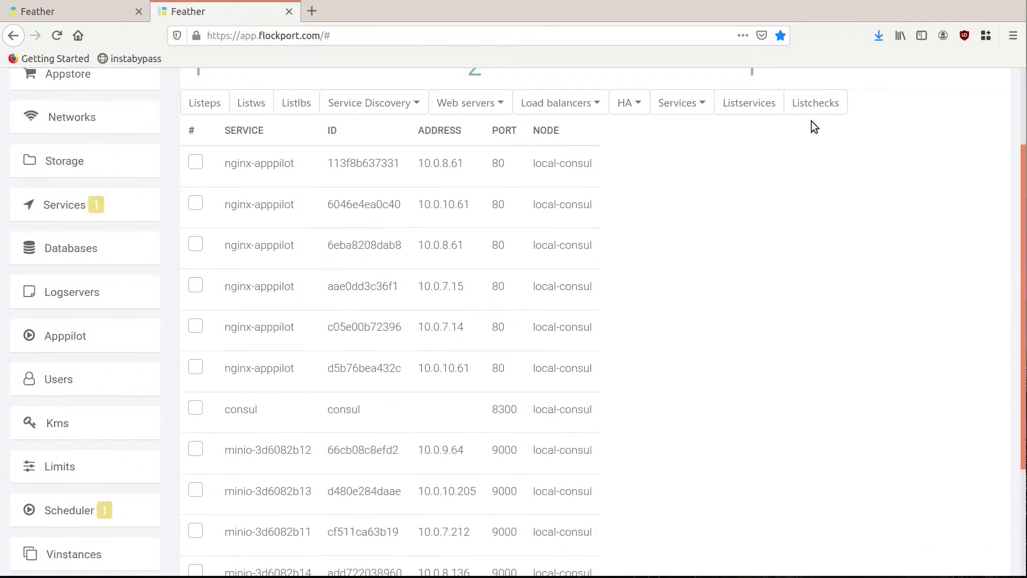
Step: Show health checks: three nginx115 TCP port-80 checks passing, one nginx-apppilot critical
left_click(813, 101)
scroll(763, 252, "down", 6)
scroll(762, 253, "down", 1)
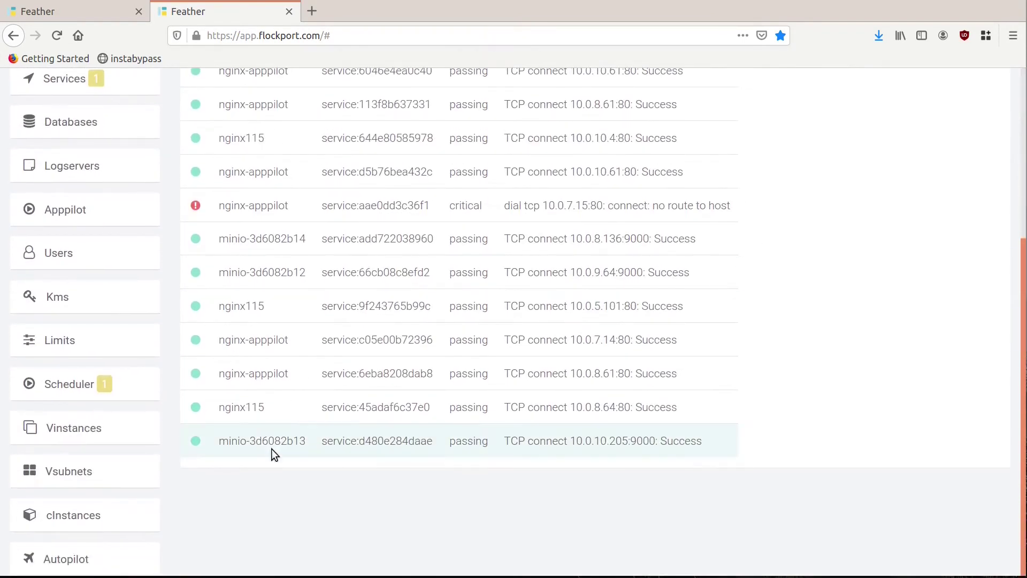
scroll(558, 395, "up", 6)
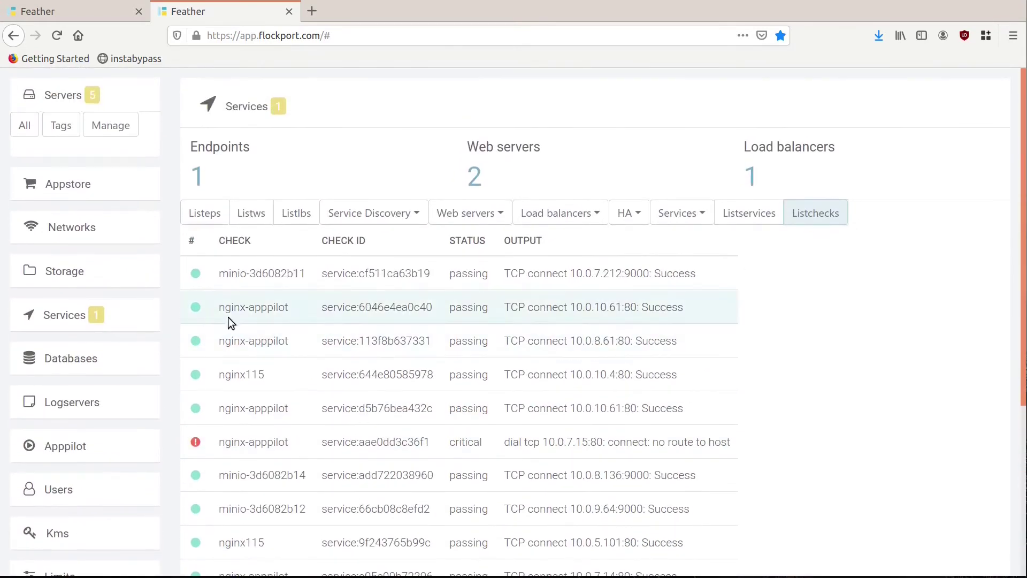
scroll(84, 478, "down", 2)
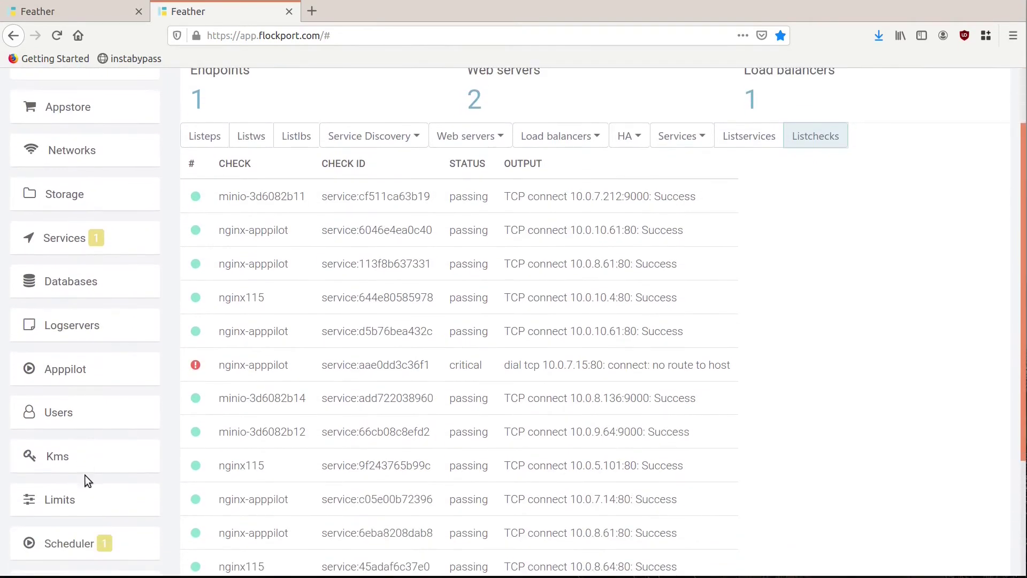
Step: Scale the nginx115 job to 4 instances using the Scheduler's Scalejob form
left_click(80, 543)
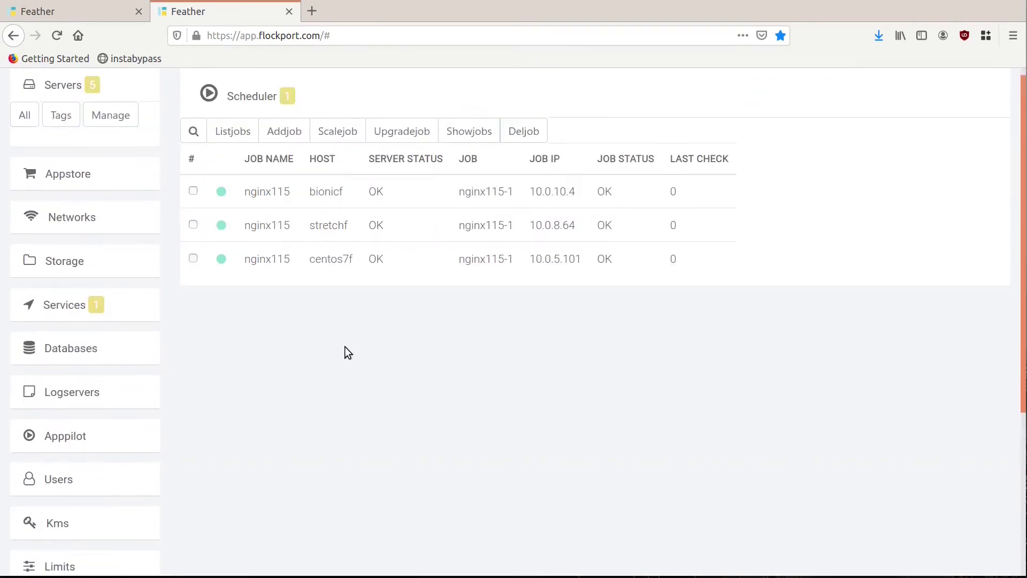
left_click(233, 141)
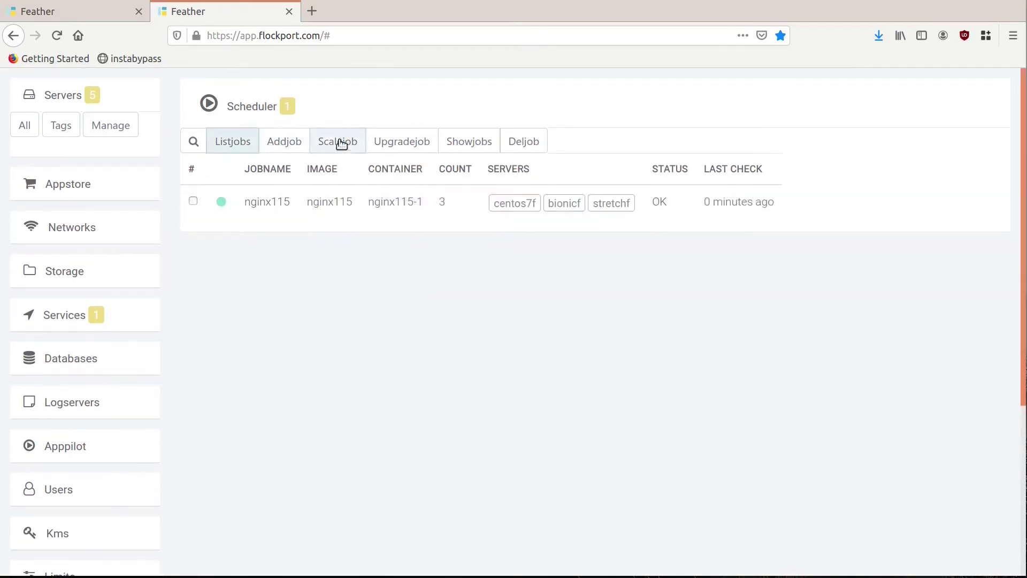
left_click(341, 145)
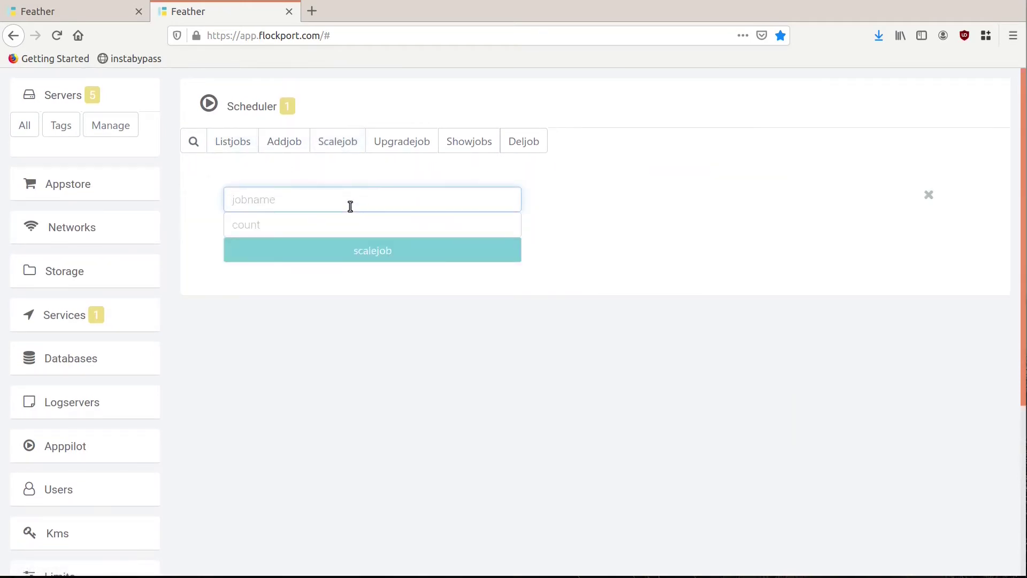
type("nginx115")
key("Tab")
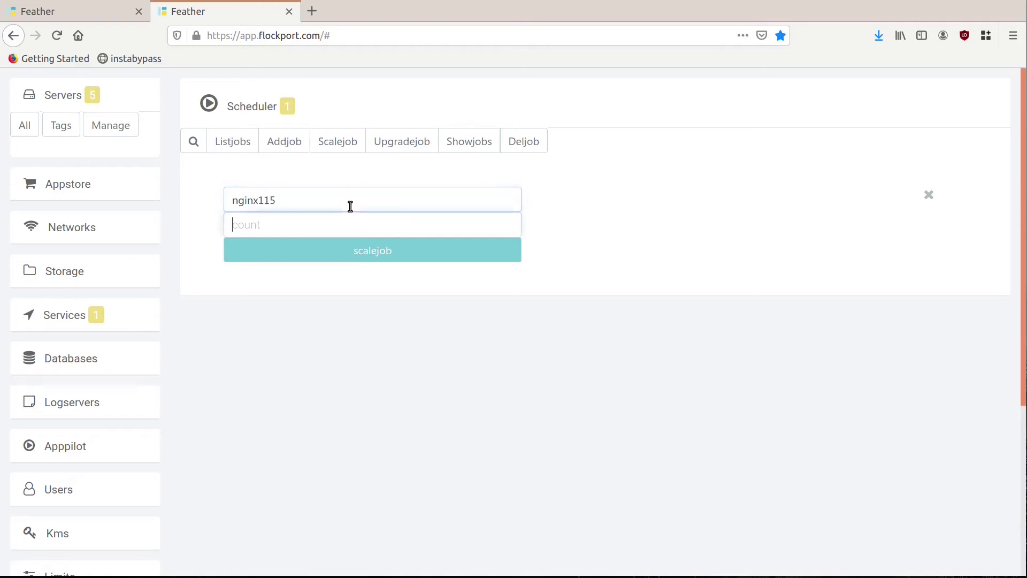
type("4")
left_click(394, 249)
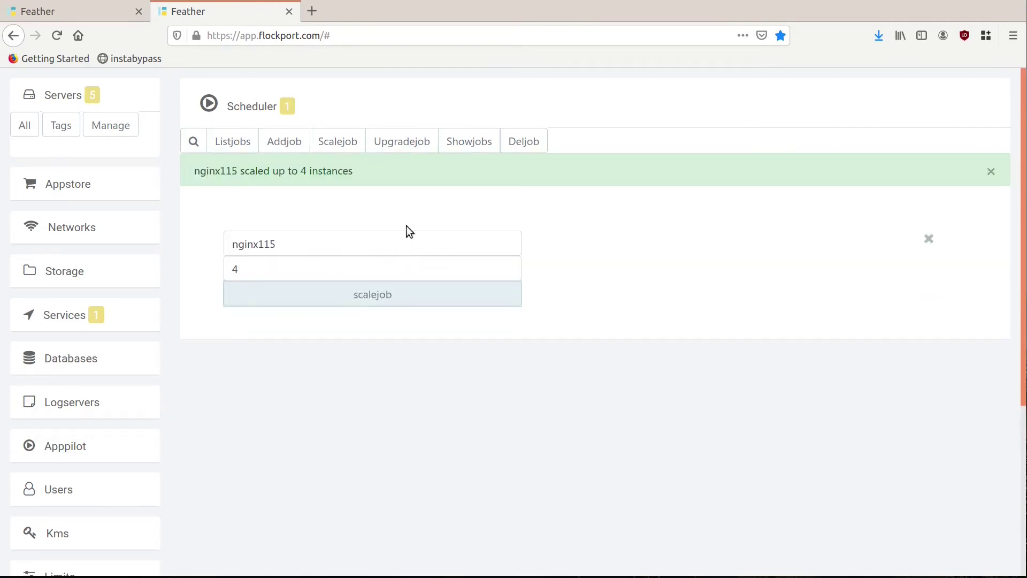
Step: Check the job list and per-host view showing nginx115 on centos7f, bionicf, stretchf and xenialf
left_click(232, 146)
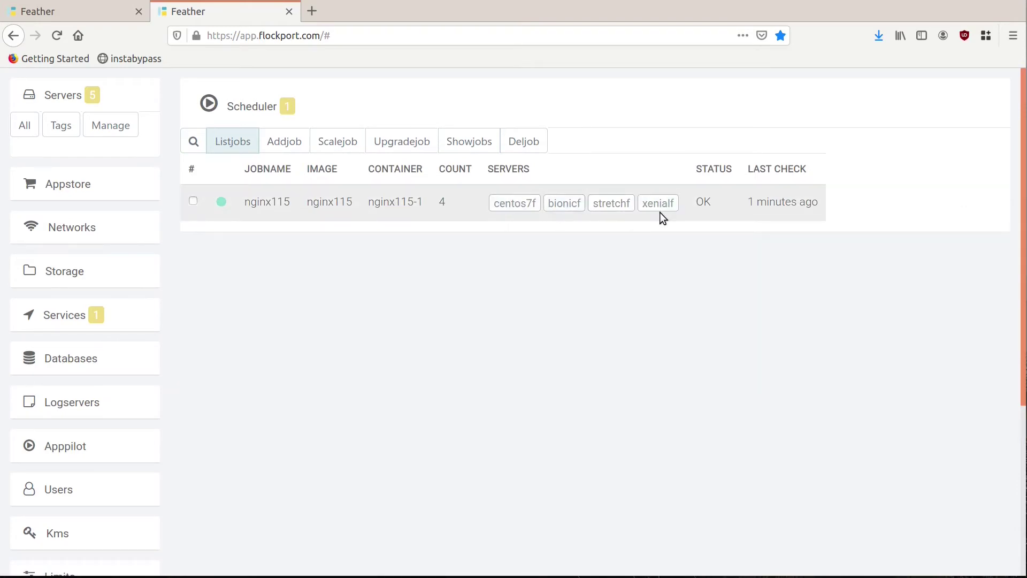
left_click(475, 150)
left_click(232, 141)
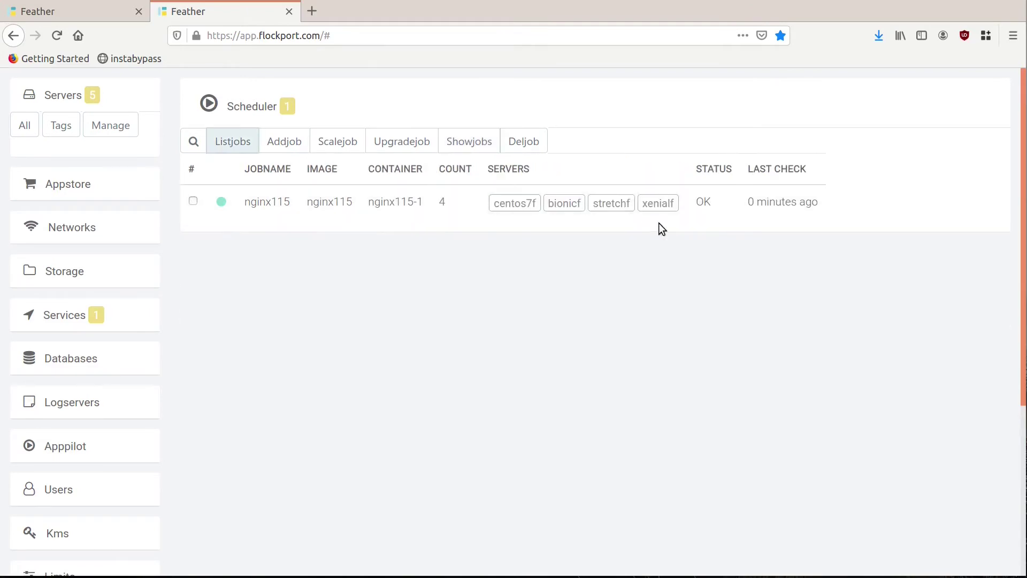
Step: Scale nginx115 down to 3 instances and confirm they run on bionicf, xenialf and stretchf
left_click(348, 147)
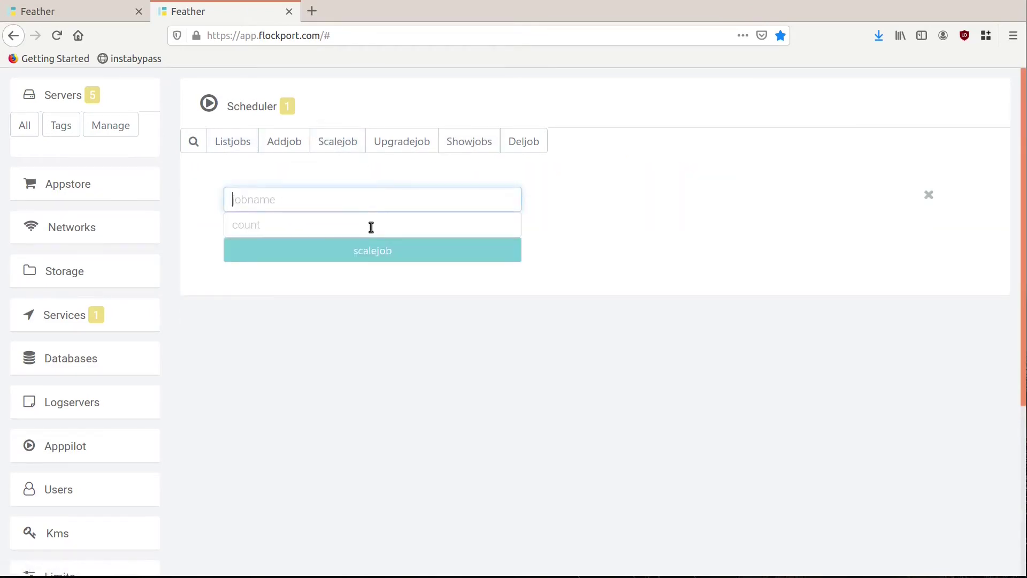
type("nginx115")
left_click(371, 227)
type("3")
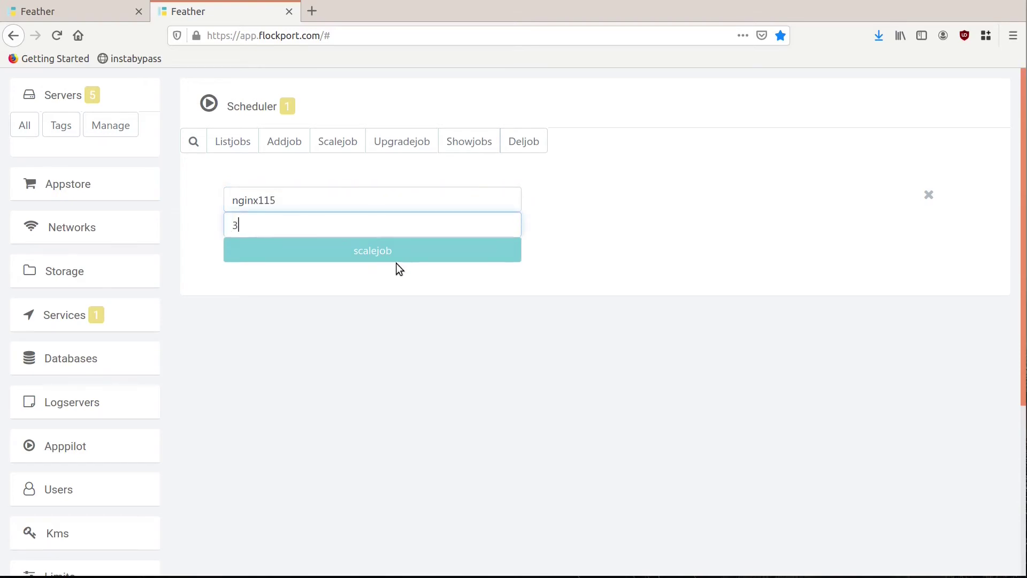
left_click(394, 262)
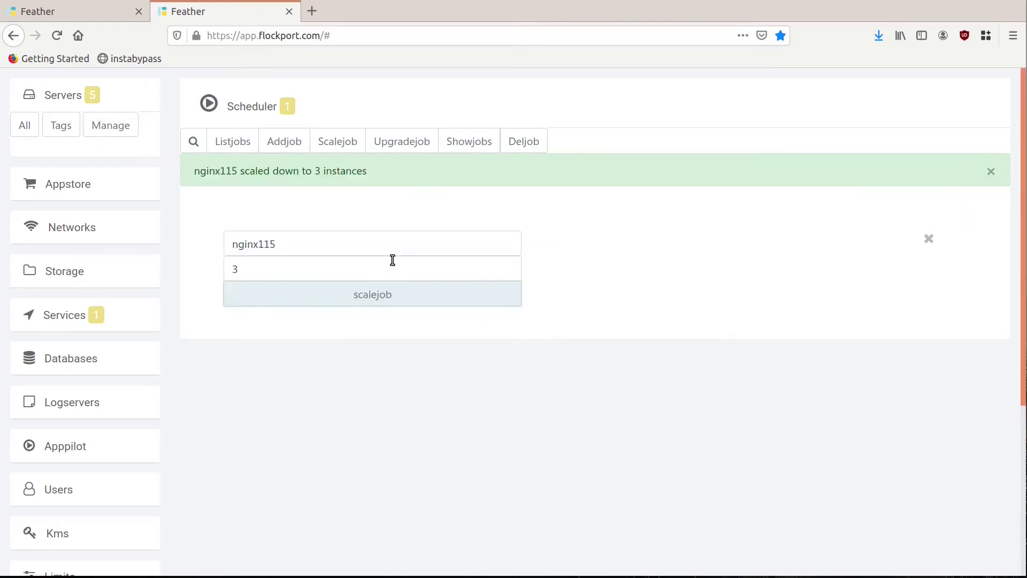
left_click(227, 144)
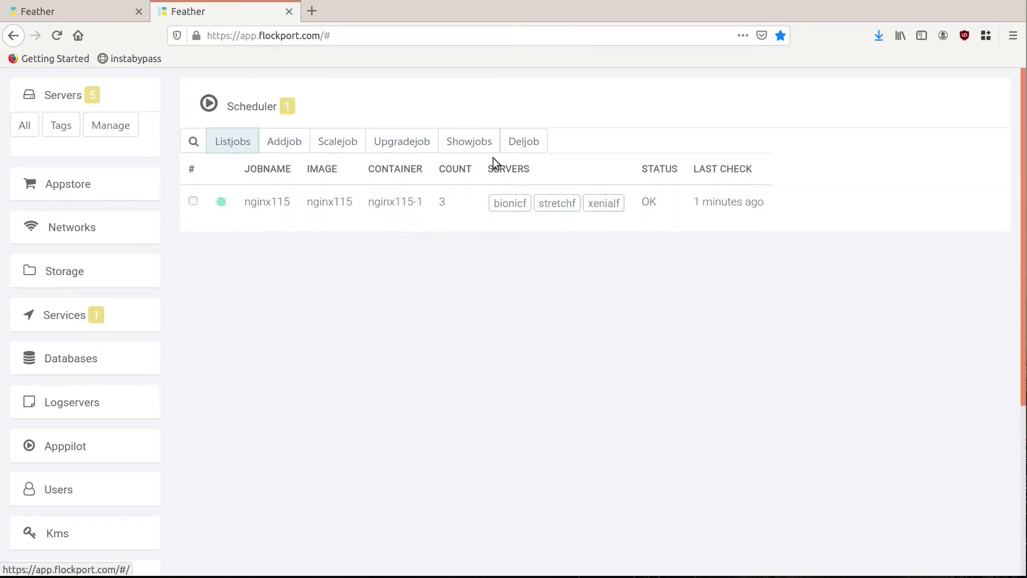
left_click(478, 143)
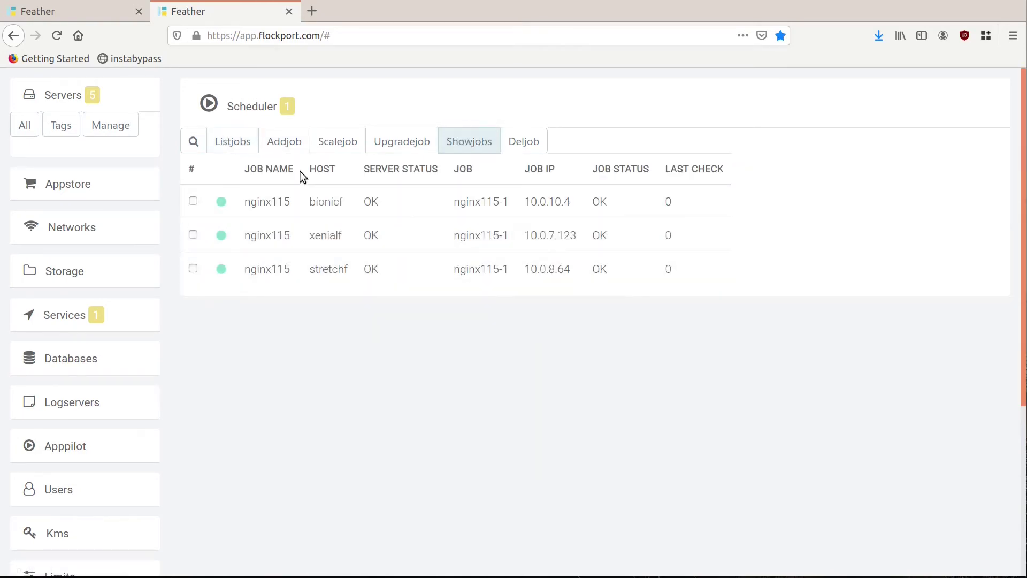
left_click(234, 144)
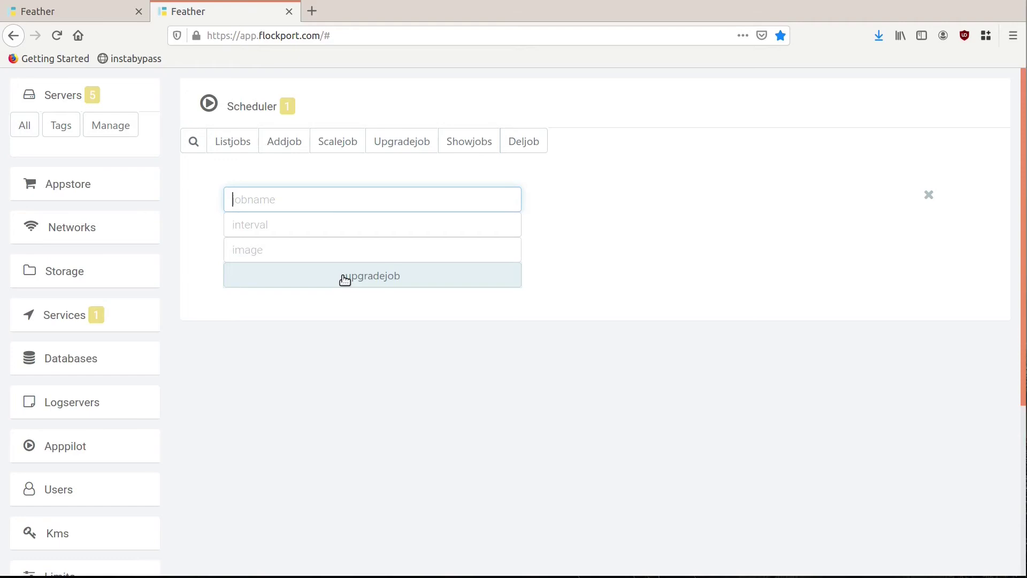
left_click(344, 278)
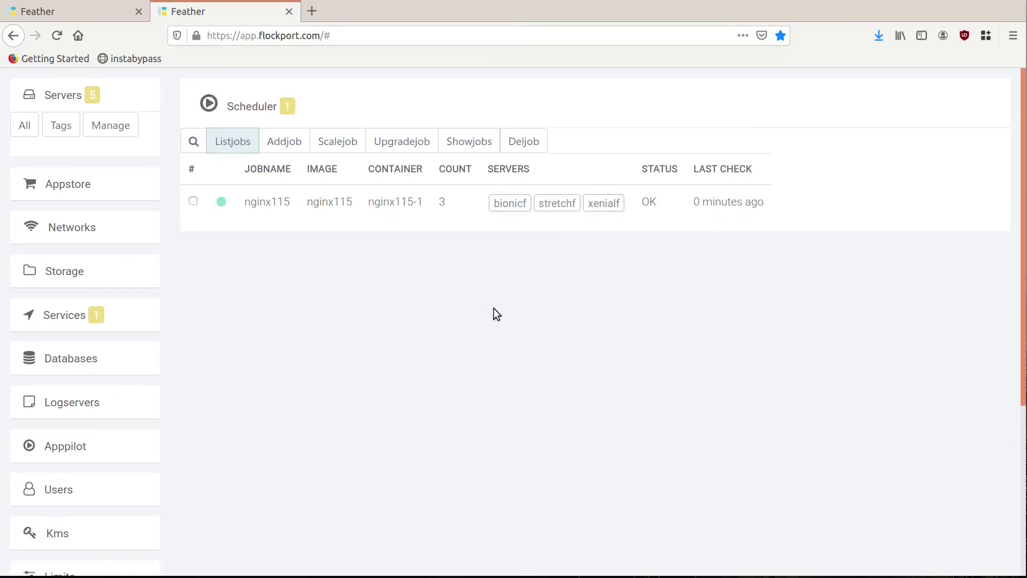
left_click(475, 143)
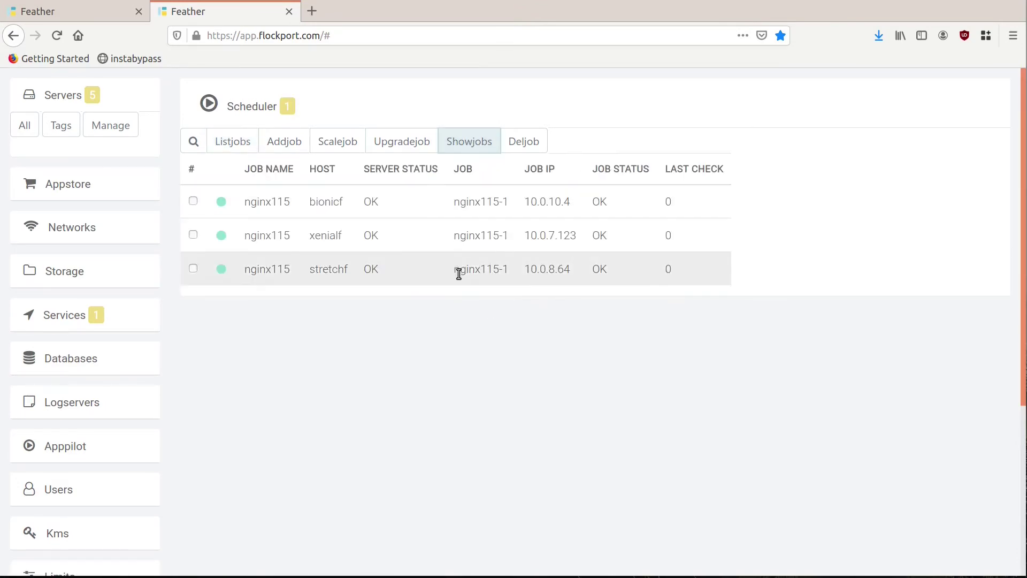
Step: Stop the nginx115-1 container in stretchf's container list
left_click(28, 136)
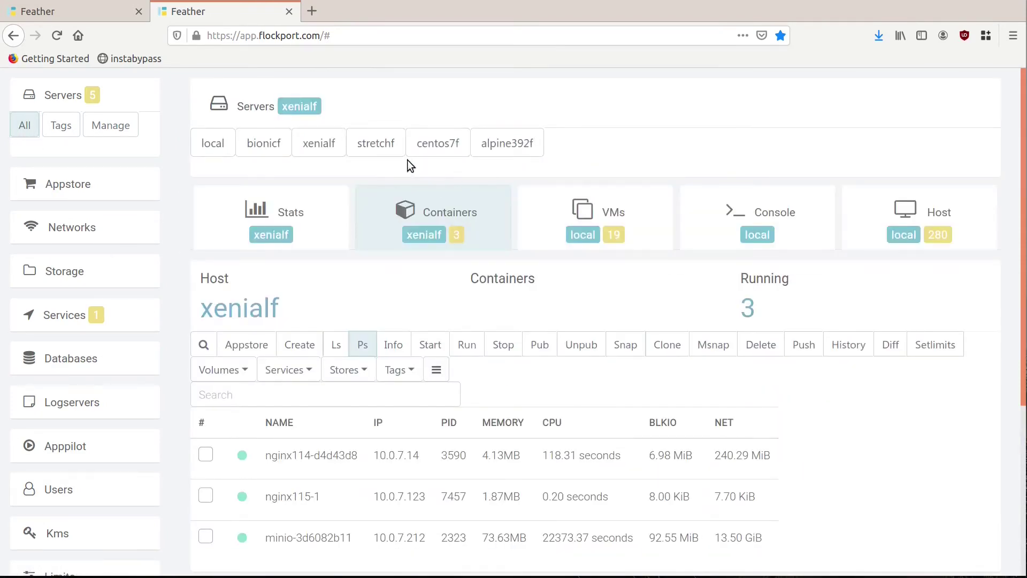
left_click(381, 146)
left_click(433, 247)
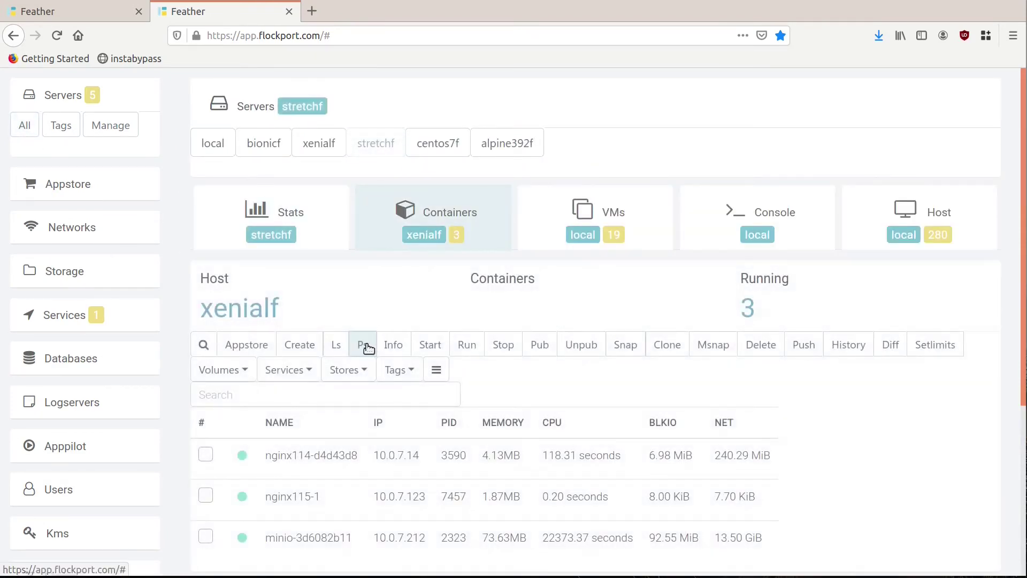
left_click(366, 343)
scroll(367, 344, "down", 3)
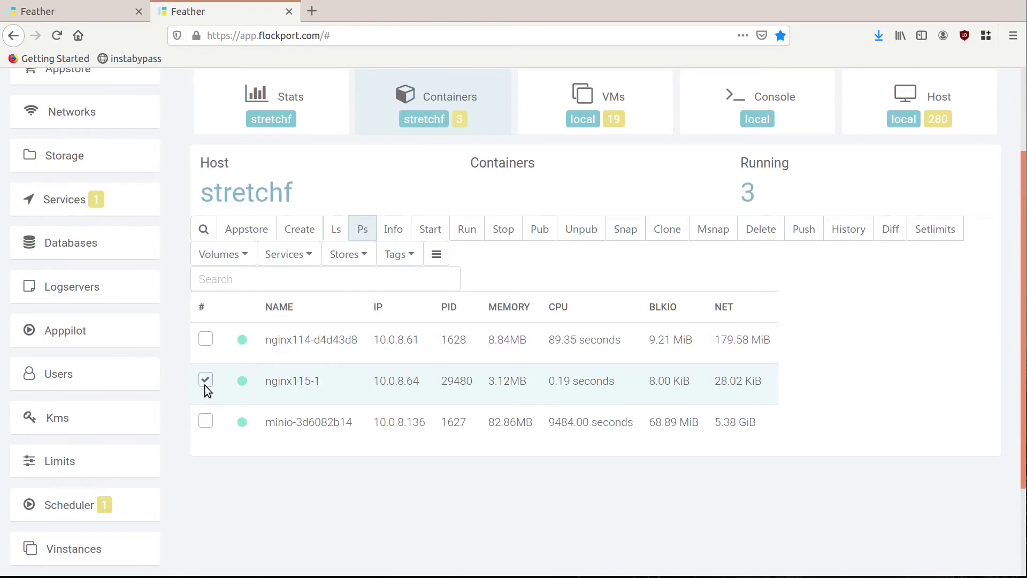
left_click(502, 229)
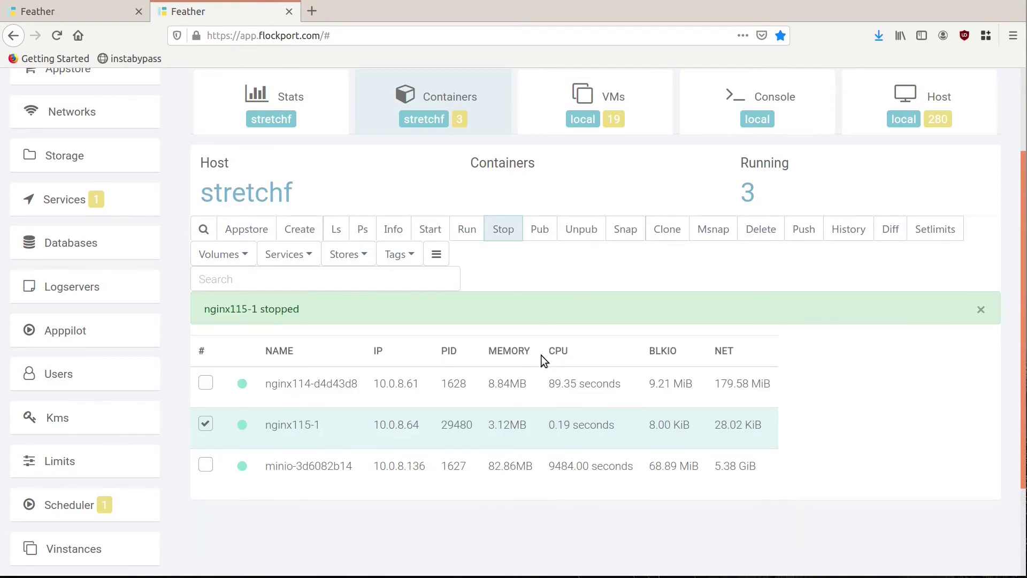
Step: Refresh stretchf's containers and view the job's per-host status showing nginx115-1 failed
scroll(541, 355, "up", 1)
left_click(361, 267)
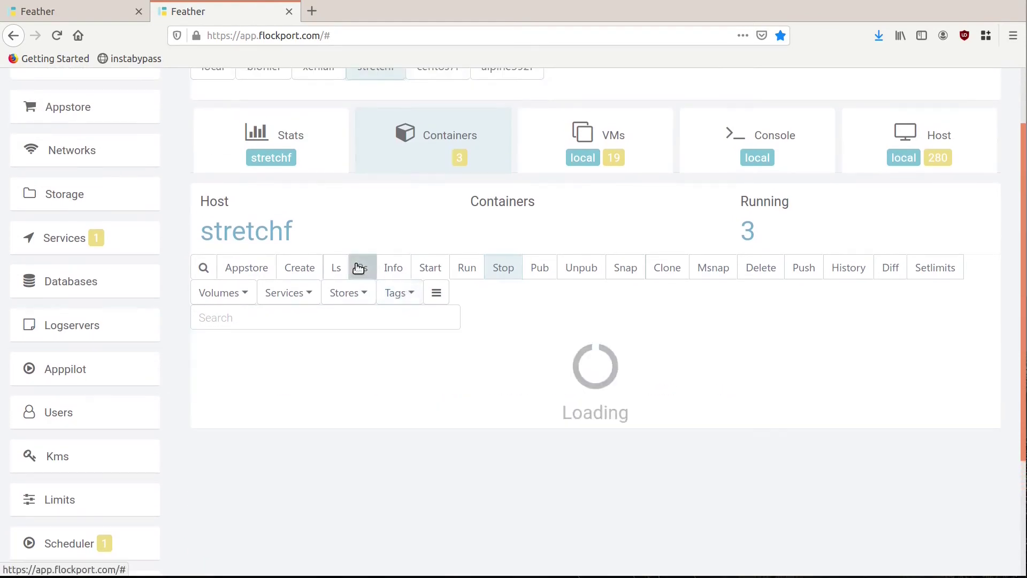
scroll(64, 463, "down", 1)
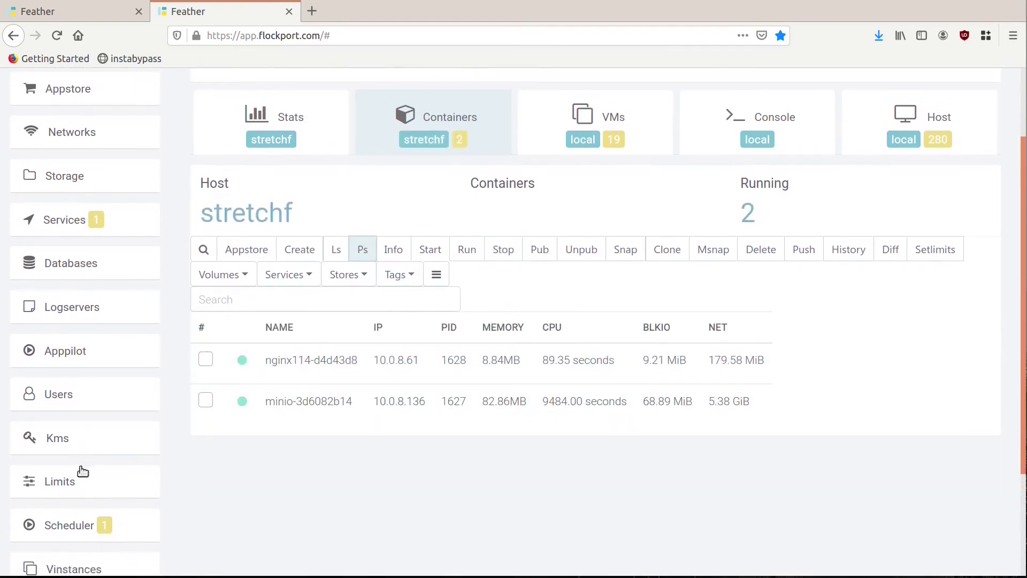
left_click(71, 507)
left_click(462, 134)
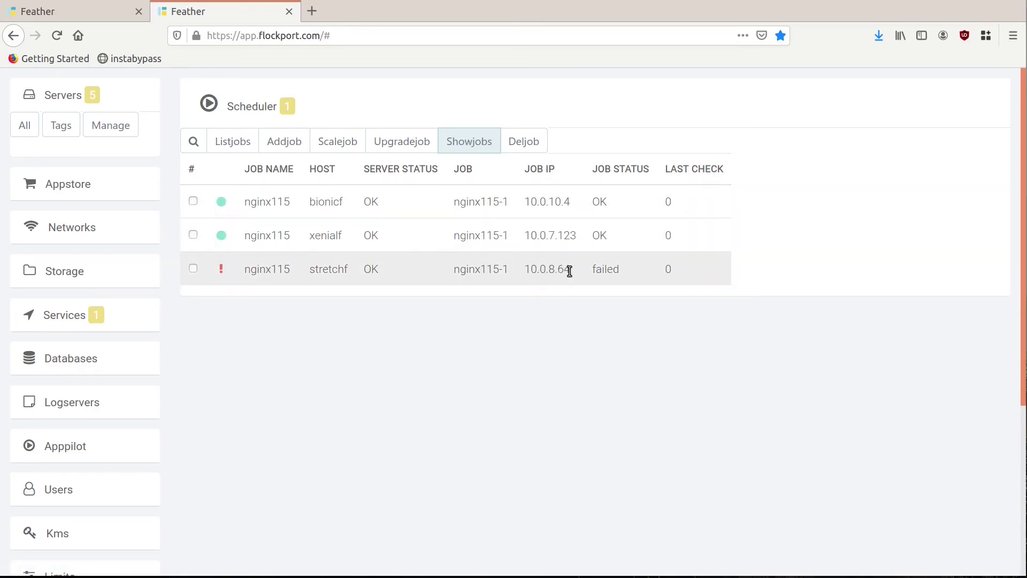
Step: Reload job status to see stretchf's nginx115-1 back OK at 10.0.8.104, then go to Services
left_click(470, 145)
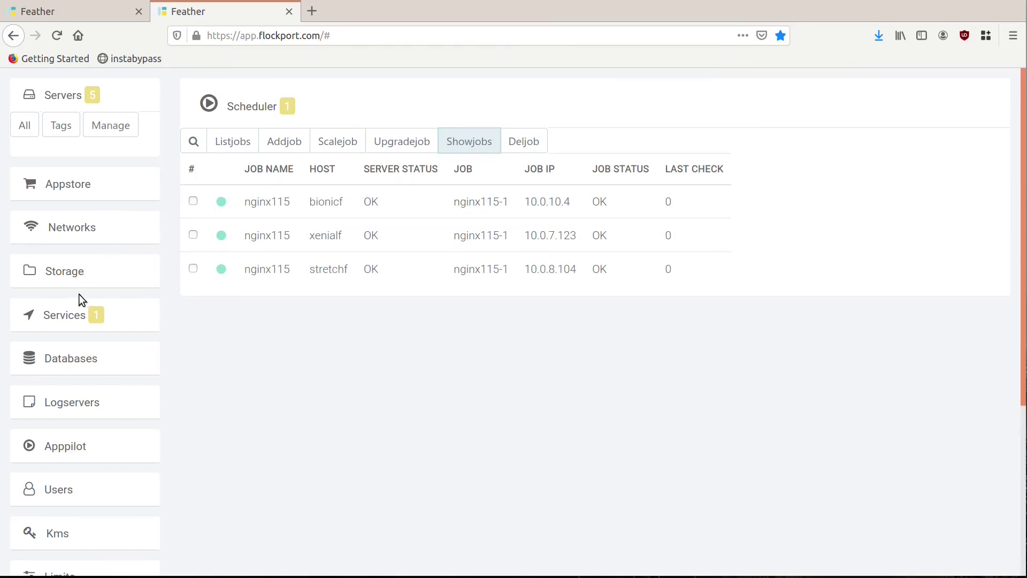
left_click(72, 319)
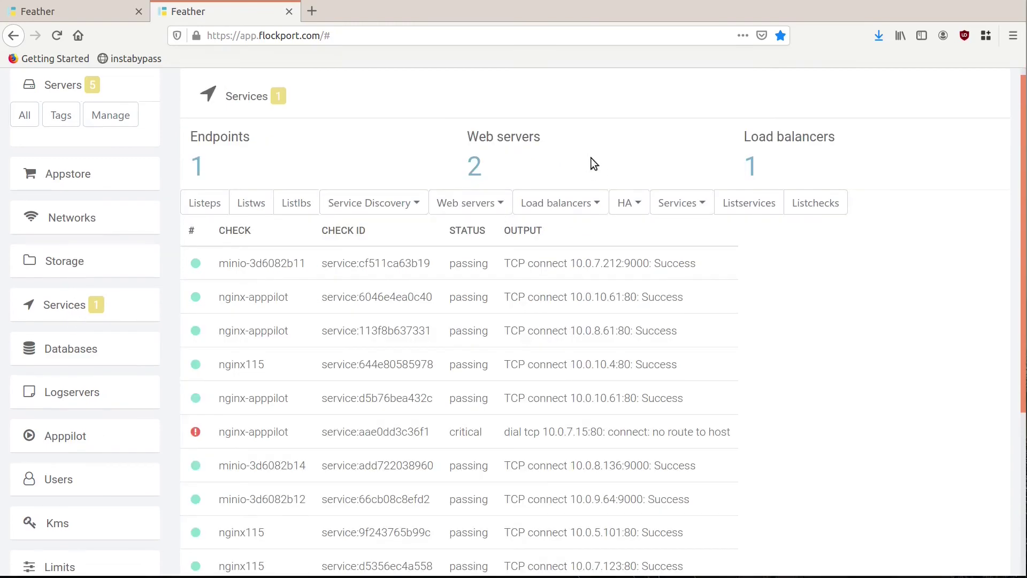
Step: Verify nginx115 at 10.0.8.104 is registered and passing health checks, then list scheduler jobs
left_click(742, 201)
scroll(746, 205, "down", 3)
scroll(743, 203, "down", 1)
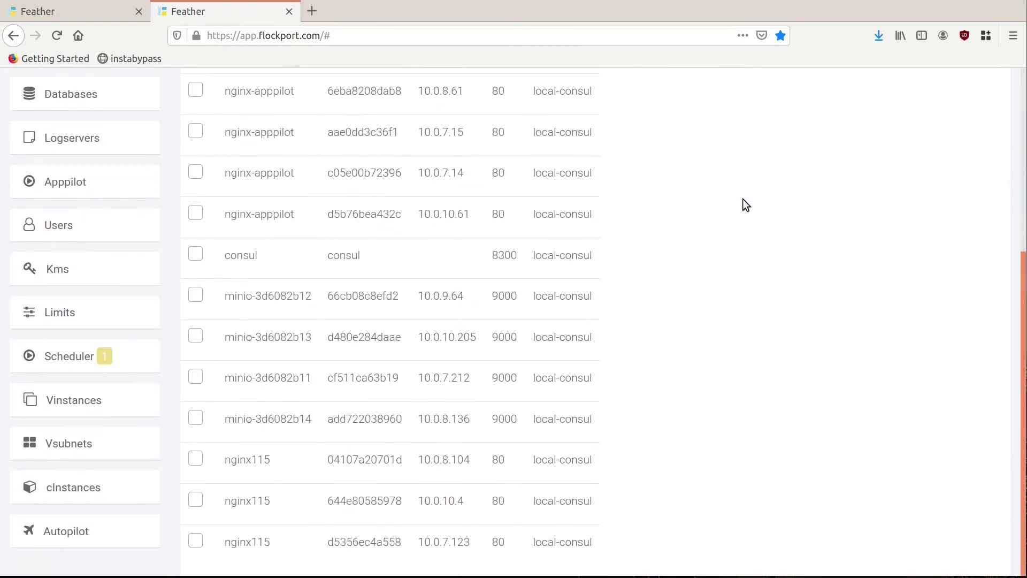
scroll(942, 257, "up", 2)
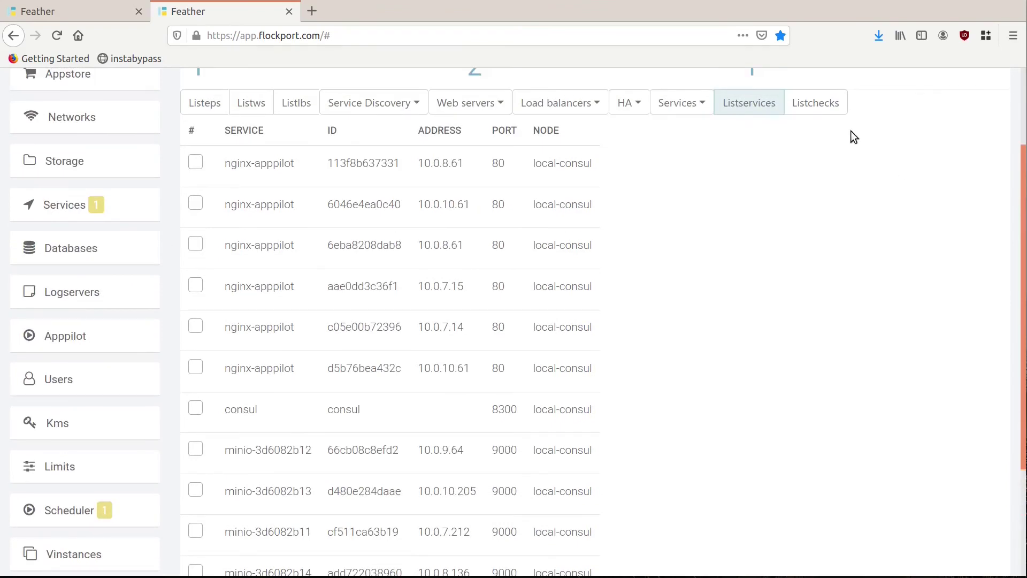
left_click(827, 106)
scroll(861, 282, "down", 3)
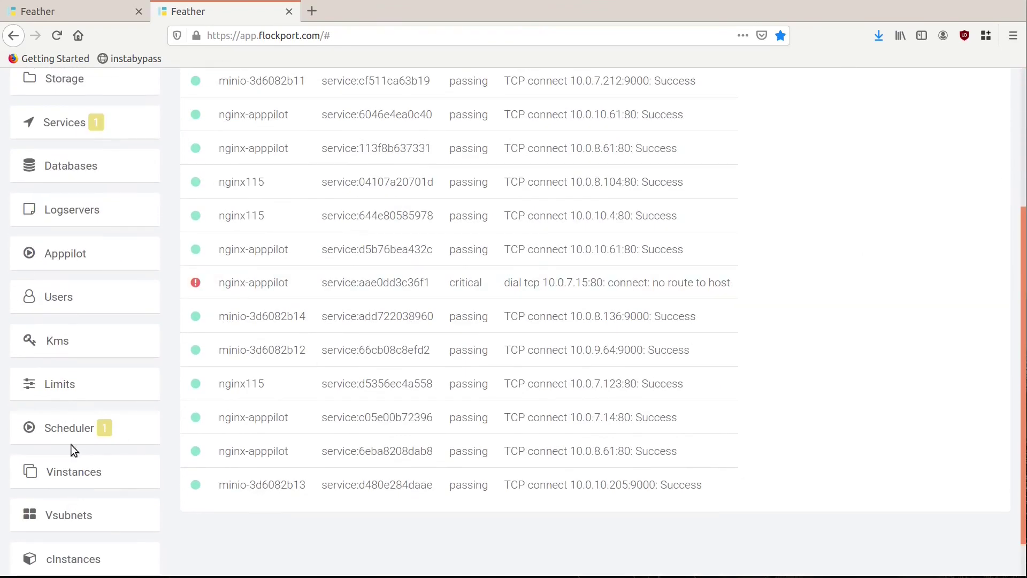
left_click(70, 435)
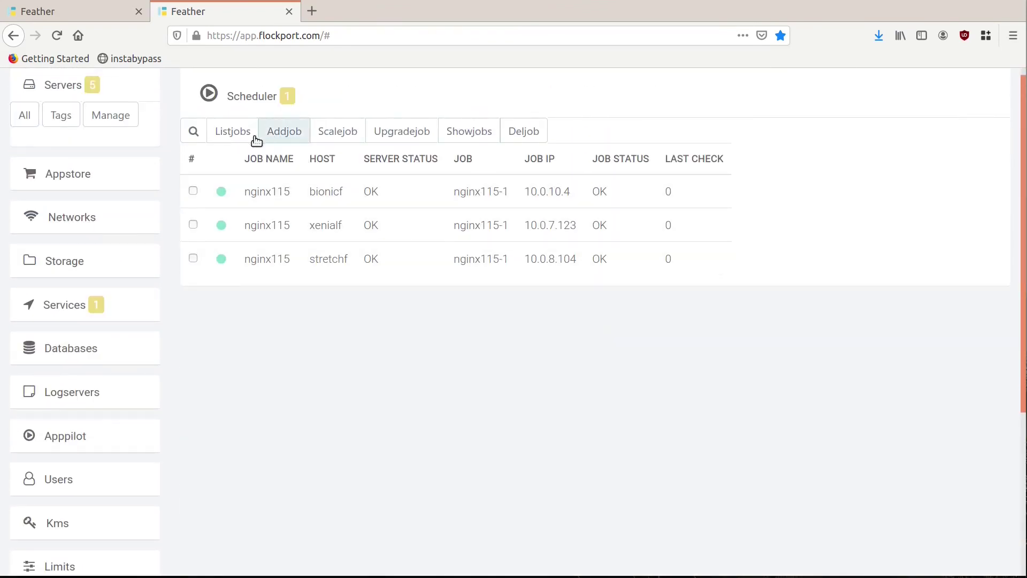
left_click(232, 133)
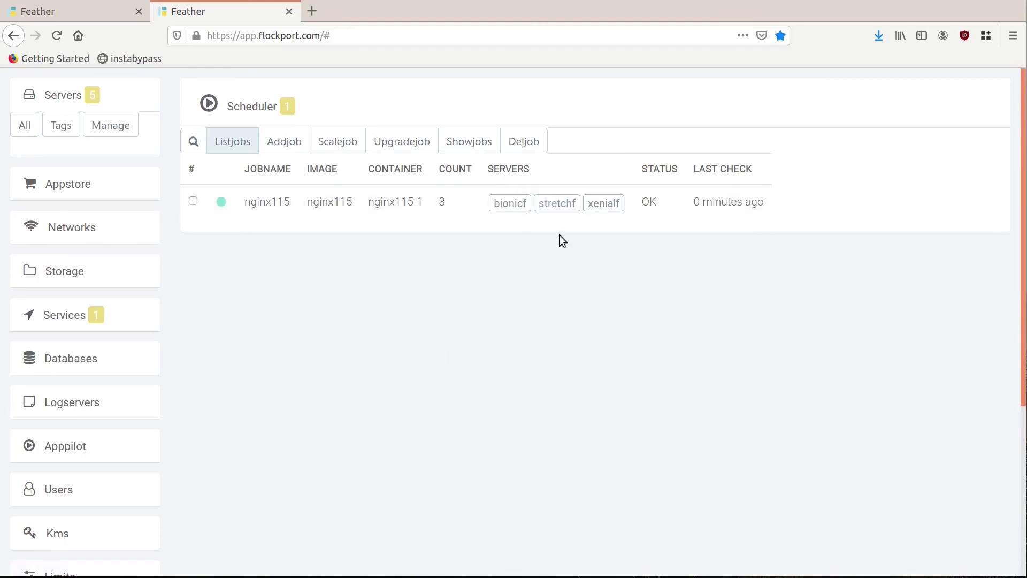
Step: SSH into stretchf, become root with sudo -i, and list its containers with flockport ps
key("alt+Tab")
type("ss")
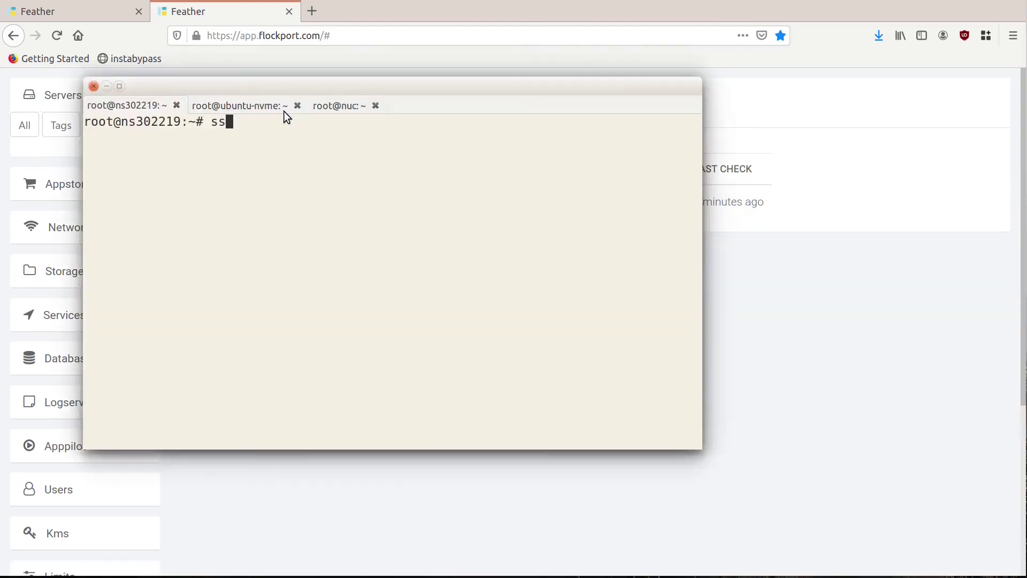
type("h stretchf")
key("Return")
type("sudo -i")
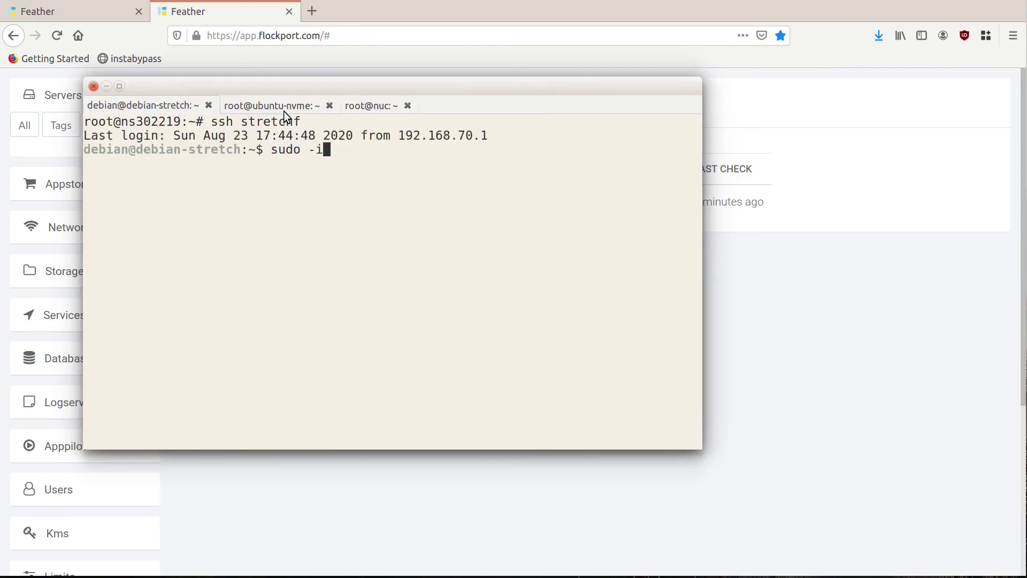
key("Return")
type("flockport ps")
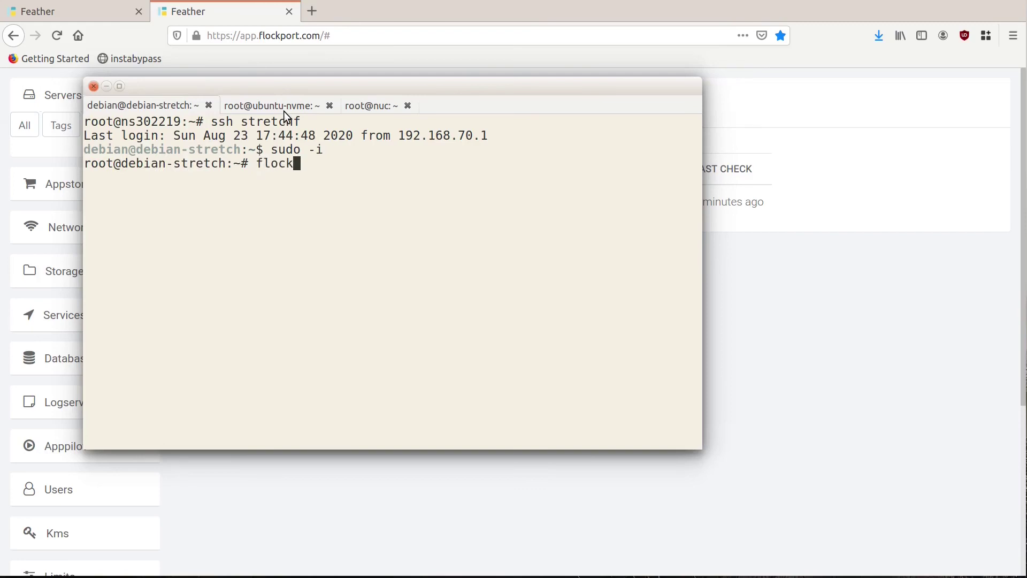
key("Return")
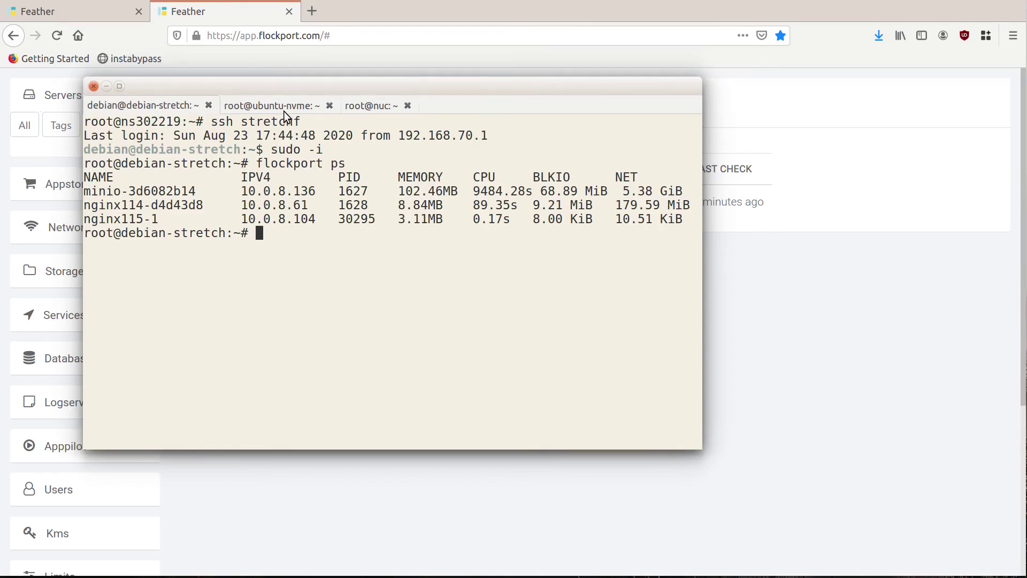
Step: Run ipdown.sh to take stretchf offline, then reload the scheduler's per-host job status
key("Return")
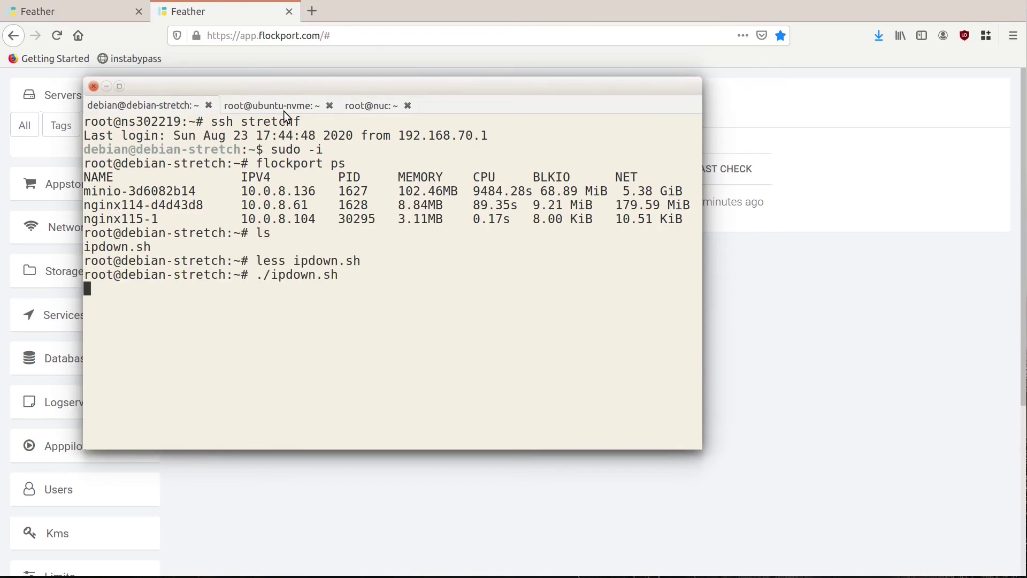
left_click(795, 335)
left_click(469, 141)
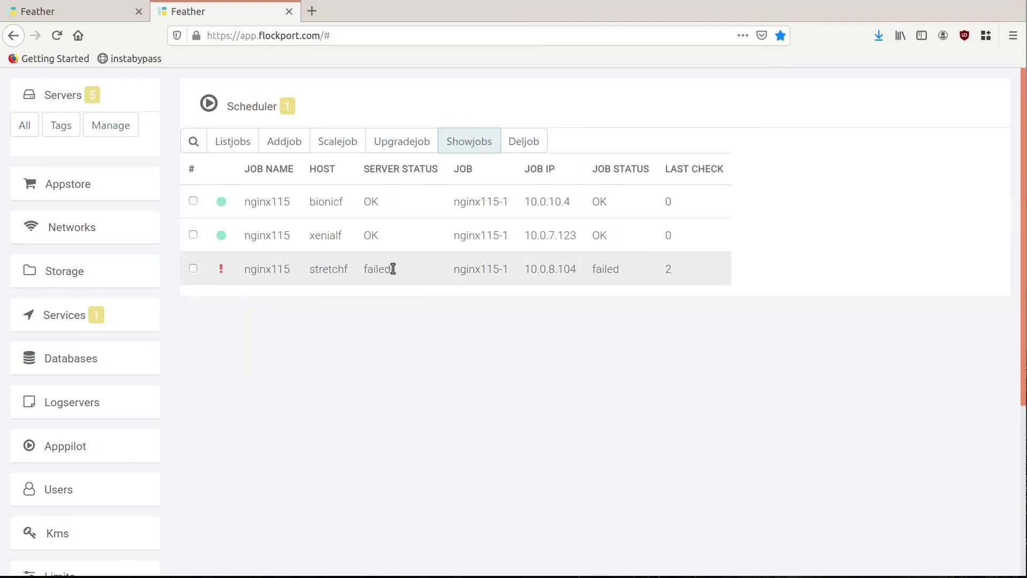
Step: Confirm nginx115 moved to centos7f at 10.0.5.28 in the job views, then open the all-servers overview
left_click(465, 145)
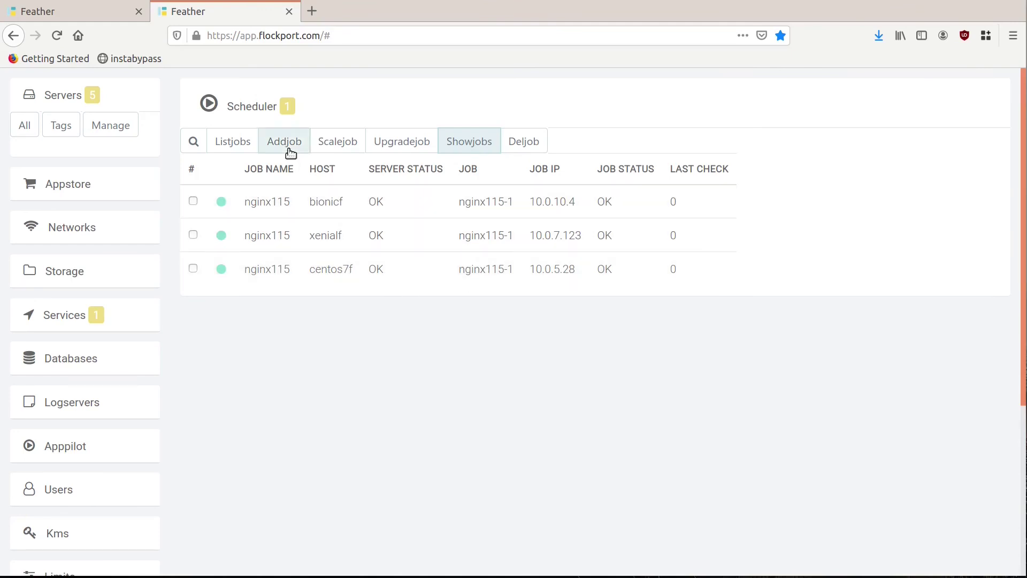
left_click(241, 146)
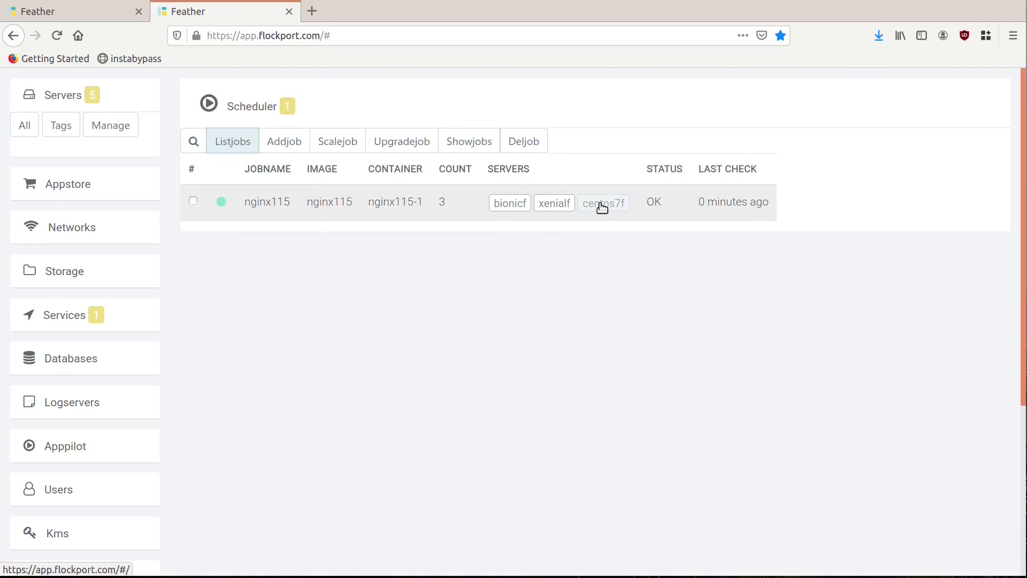
left_click(28, 121)
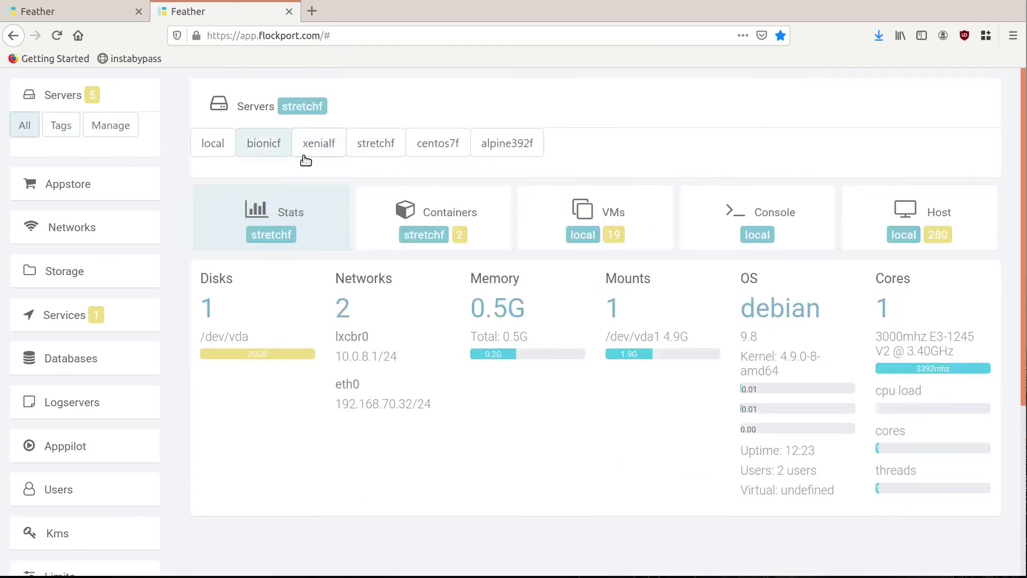